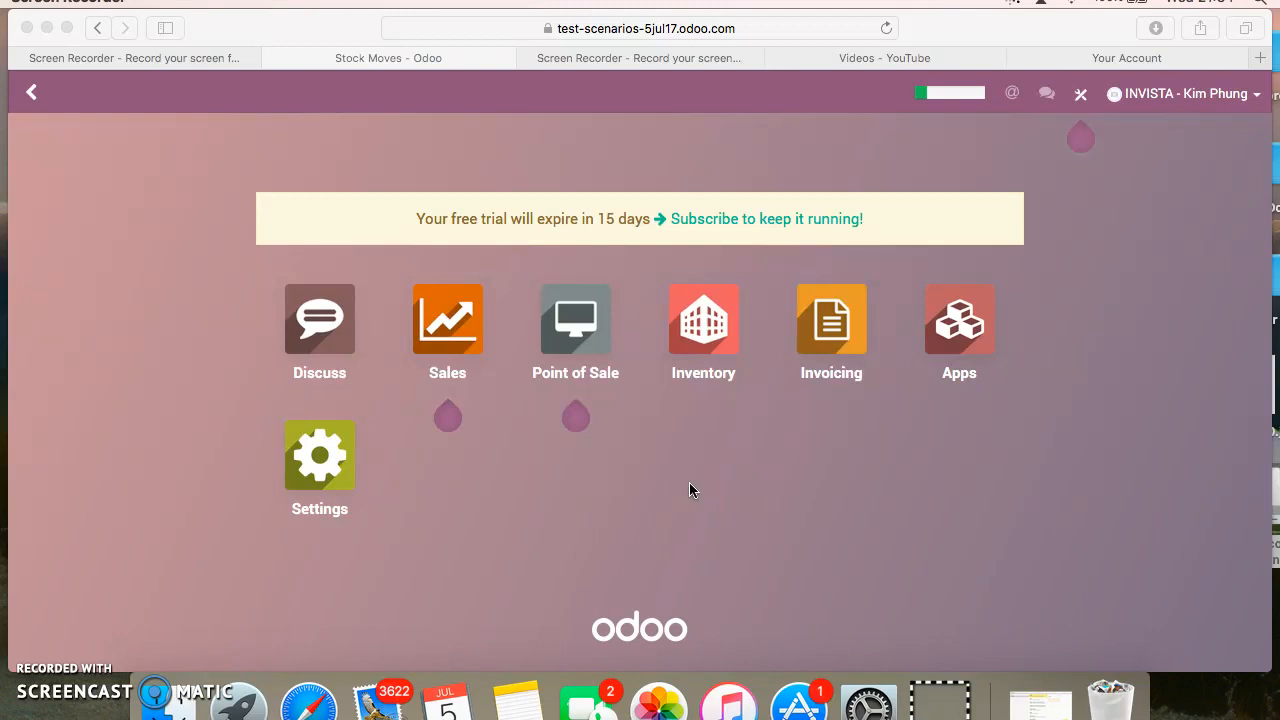
Step: Open the Inventory application from the home screen
click(707, 310)
click(705, 338)
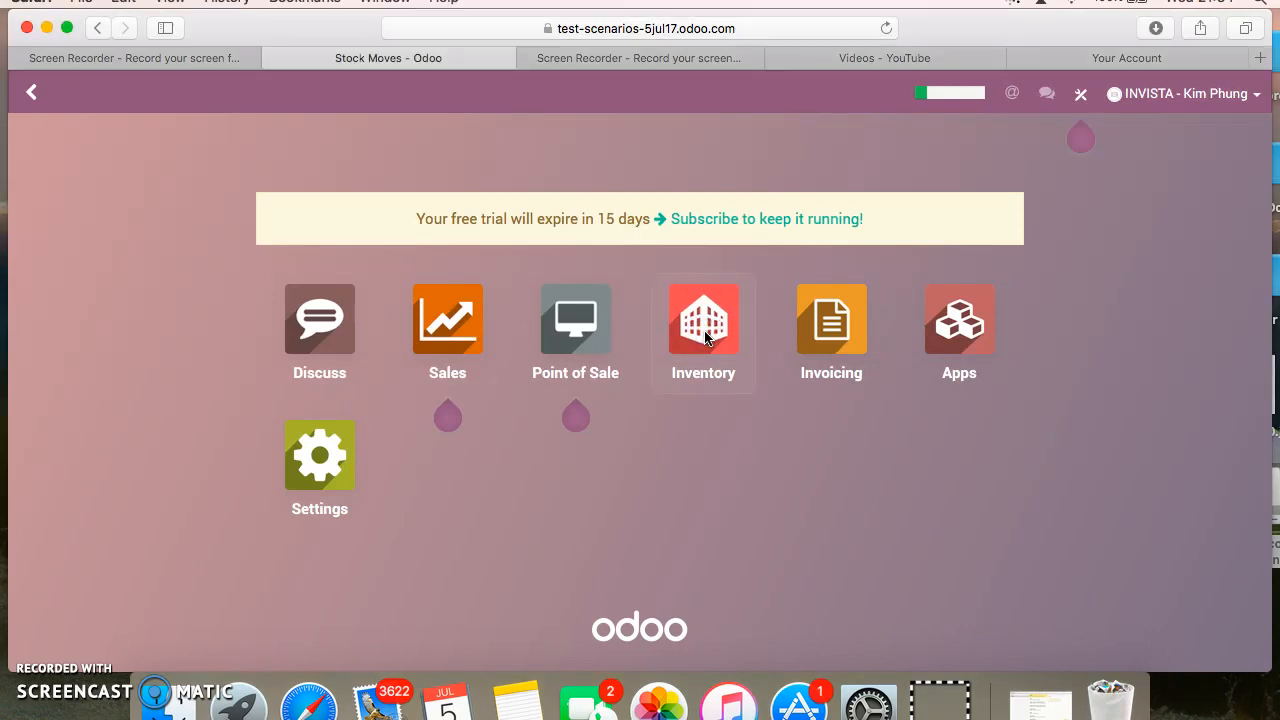
click(705, 338)
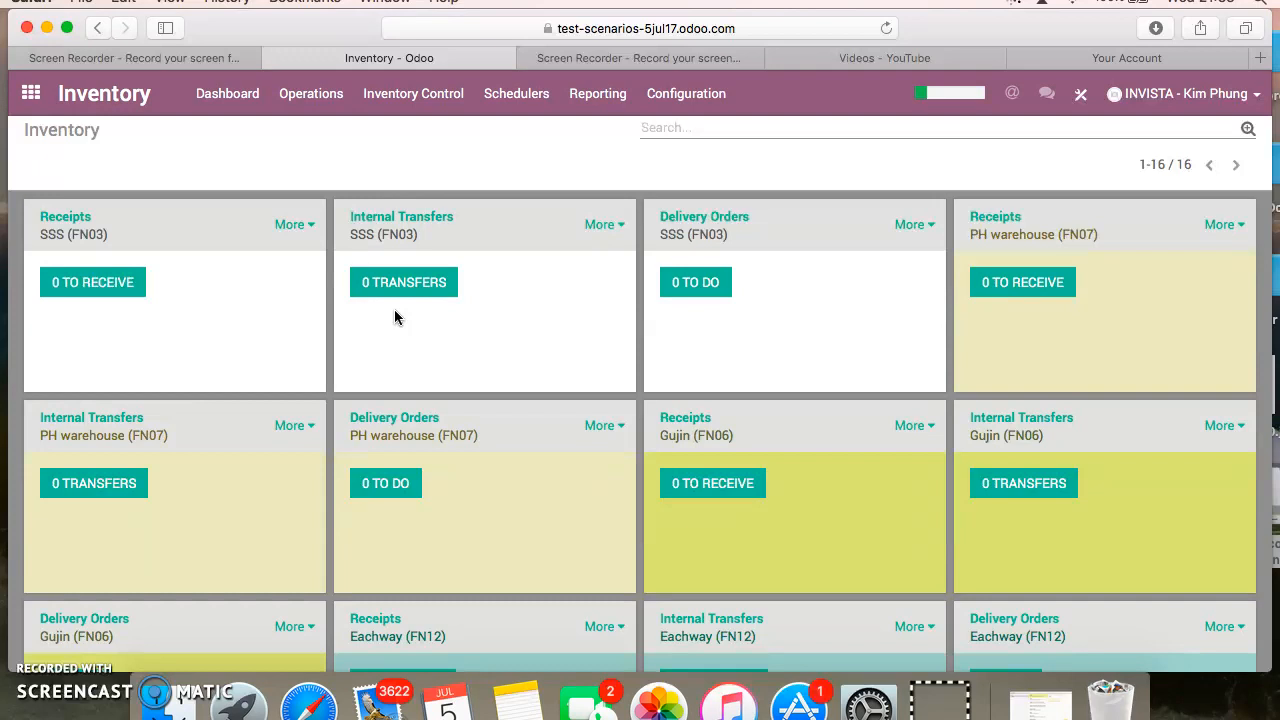
Step: Create a new transfer for the Receipts operation of the SSS (FN03) warehouse
click(113, 258)
click(72, 226)
click(289, 224)
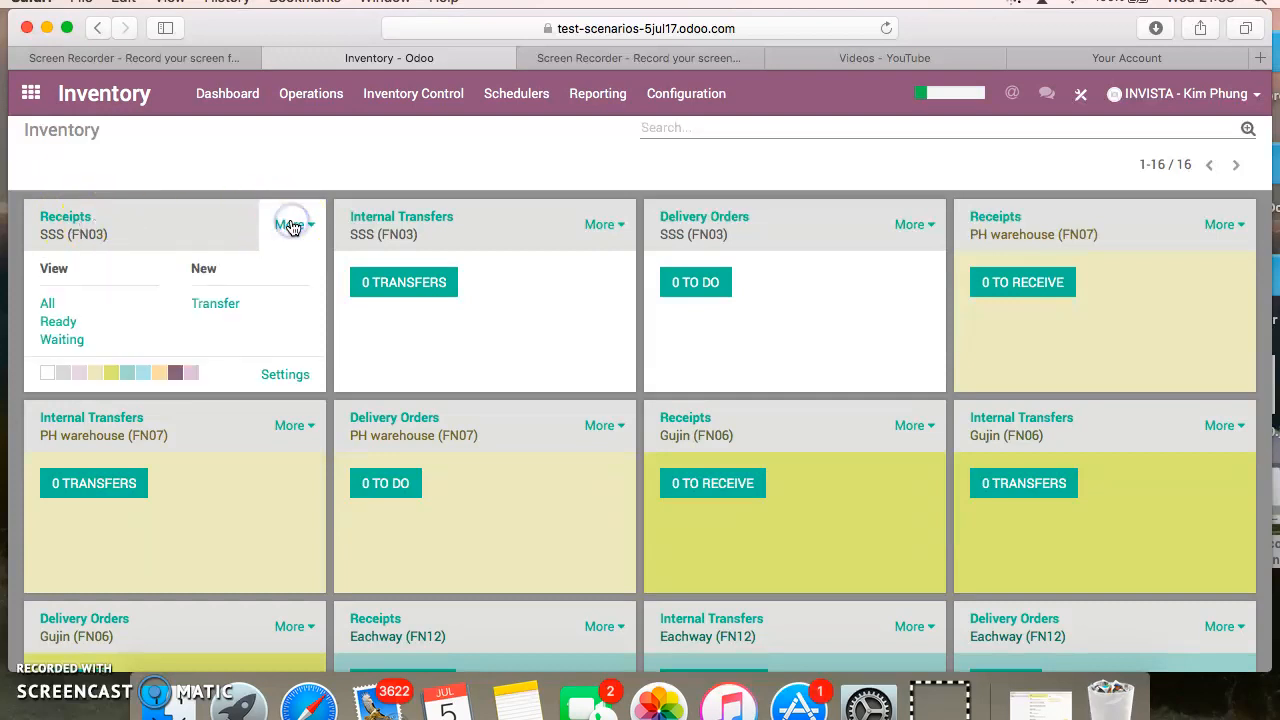
click(215, 305)
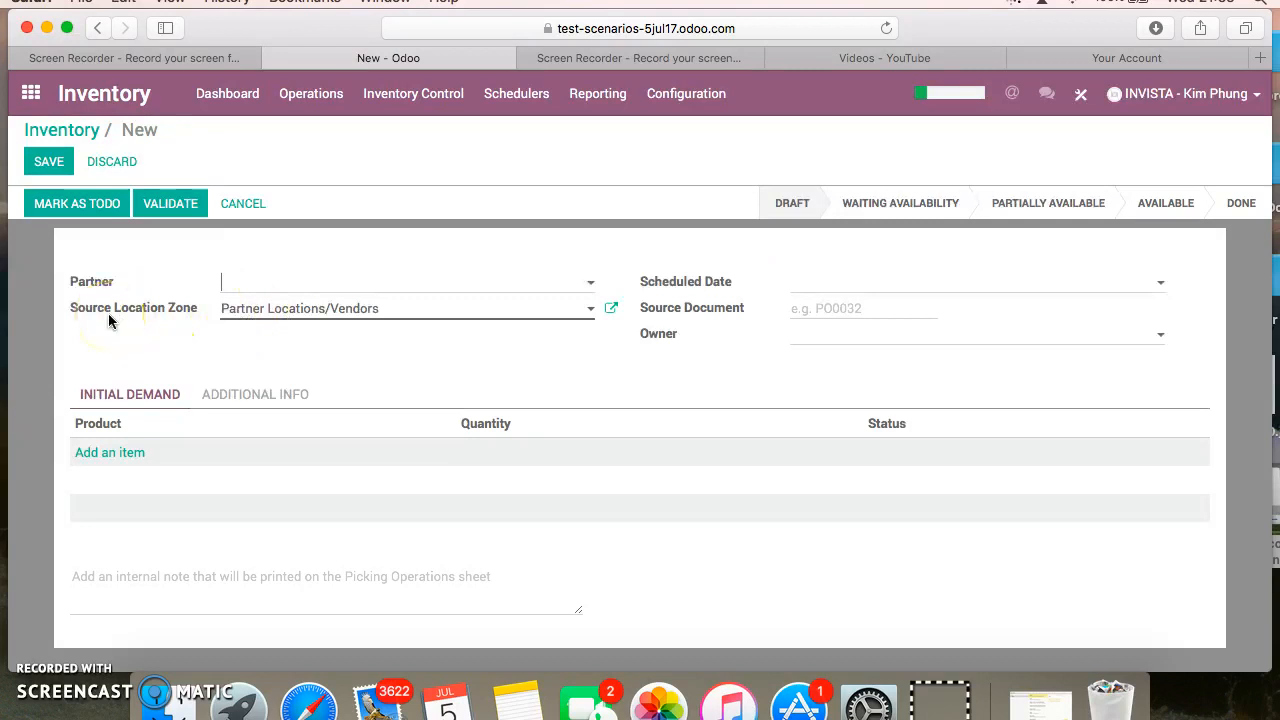
Step: Set the transfer's source location zone to Partner Locations/Vendors/PH Garment, searching the full location list
click(589, 310)
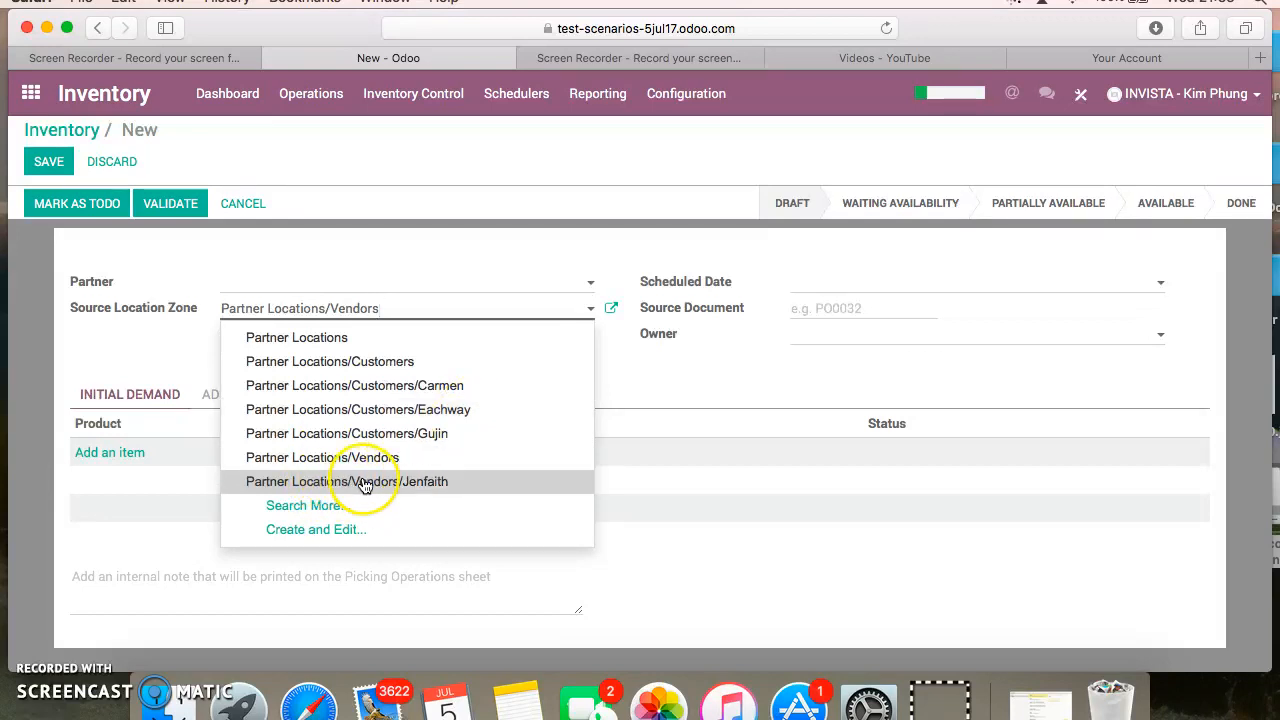
click(330, 507)
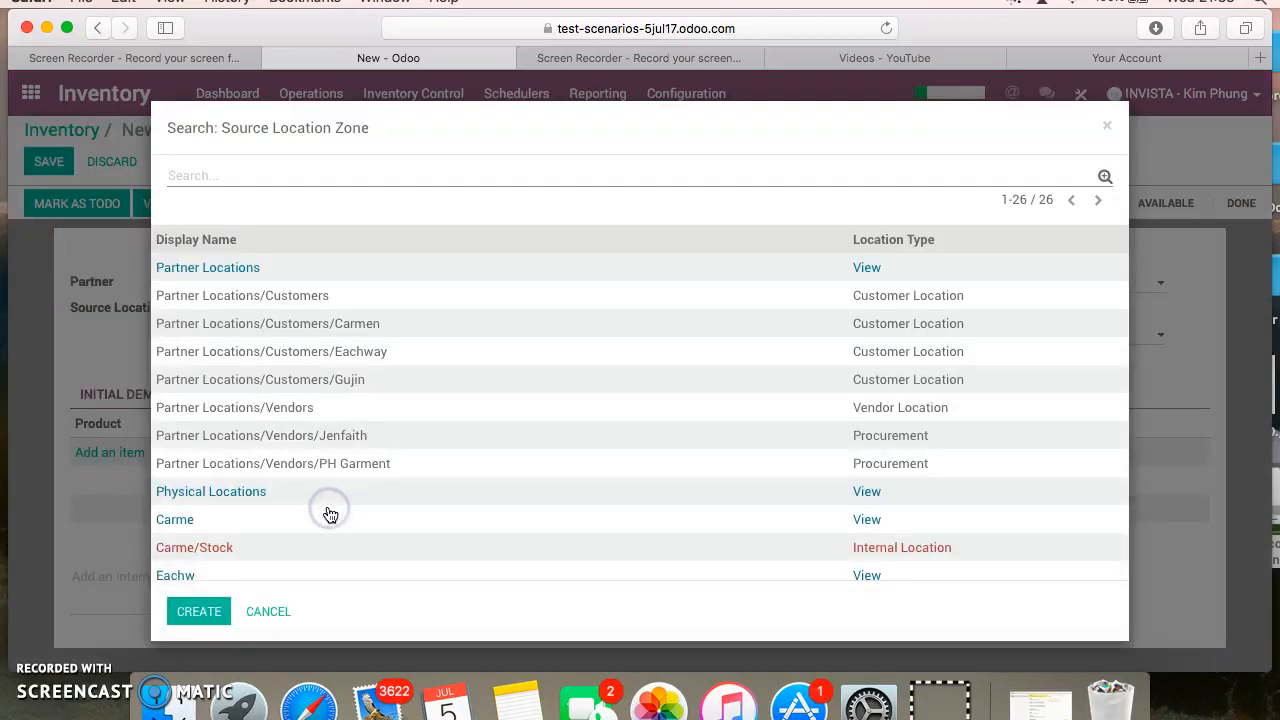
click(316, 470)
click(316, 467)
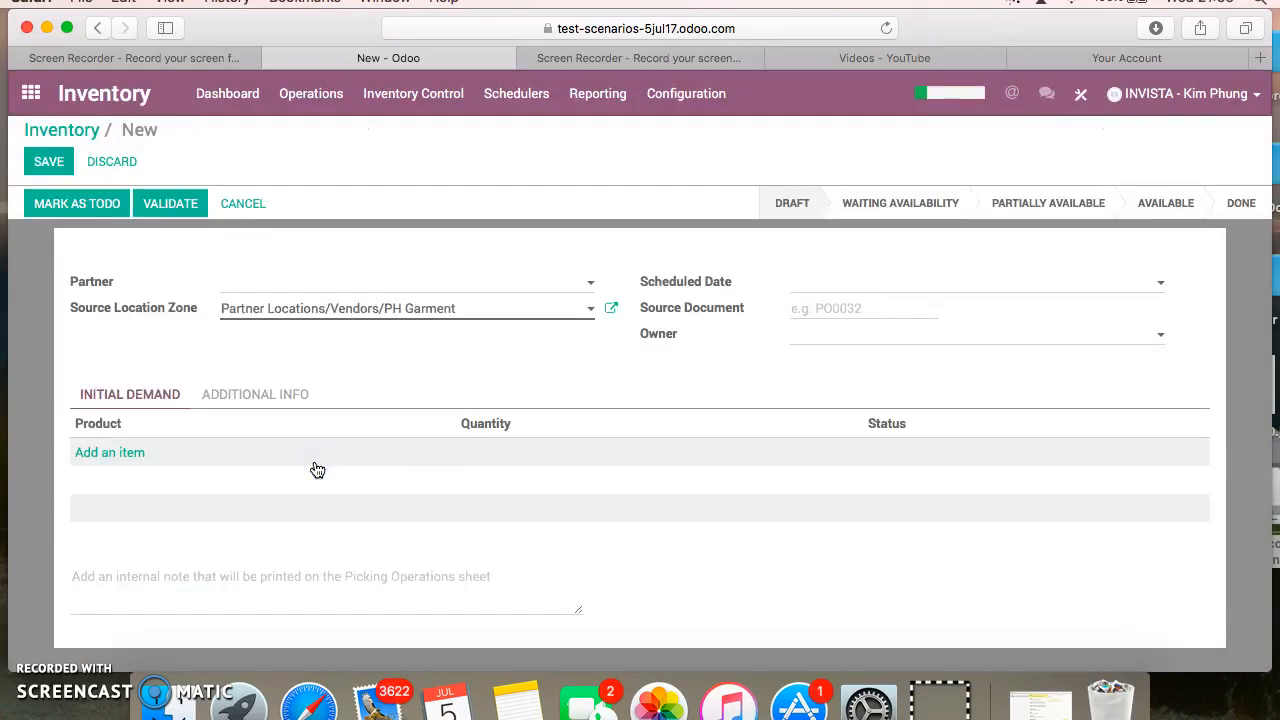
Step: Set the transfer's scheduled date to August 31, 2017
click(849, 282)
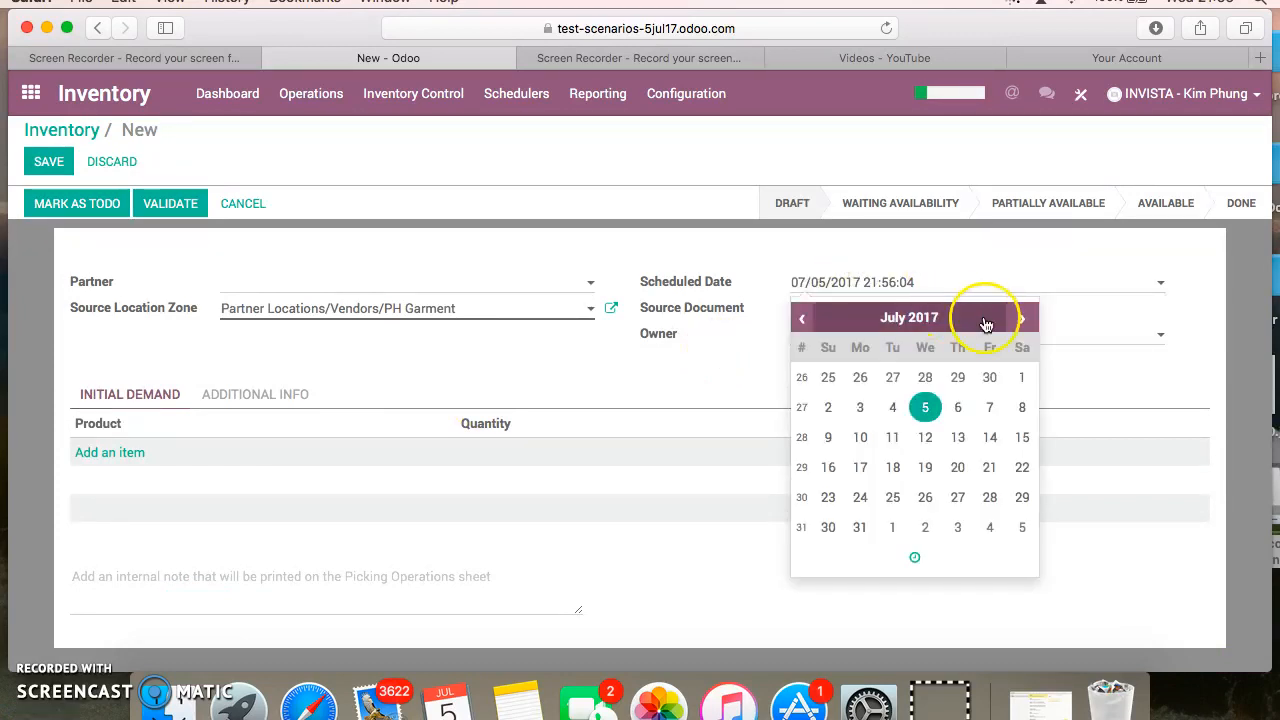
click(1020, 319)
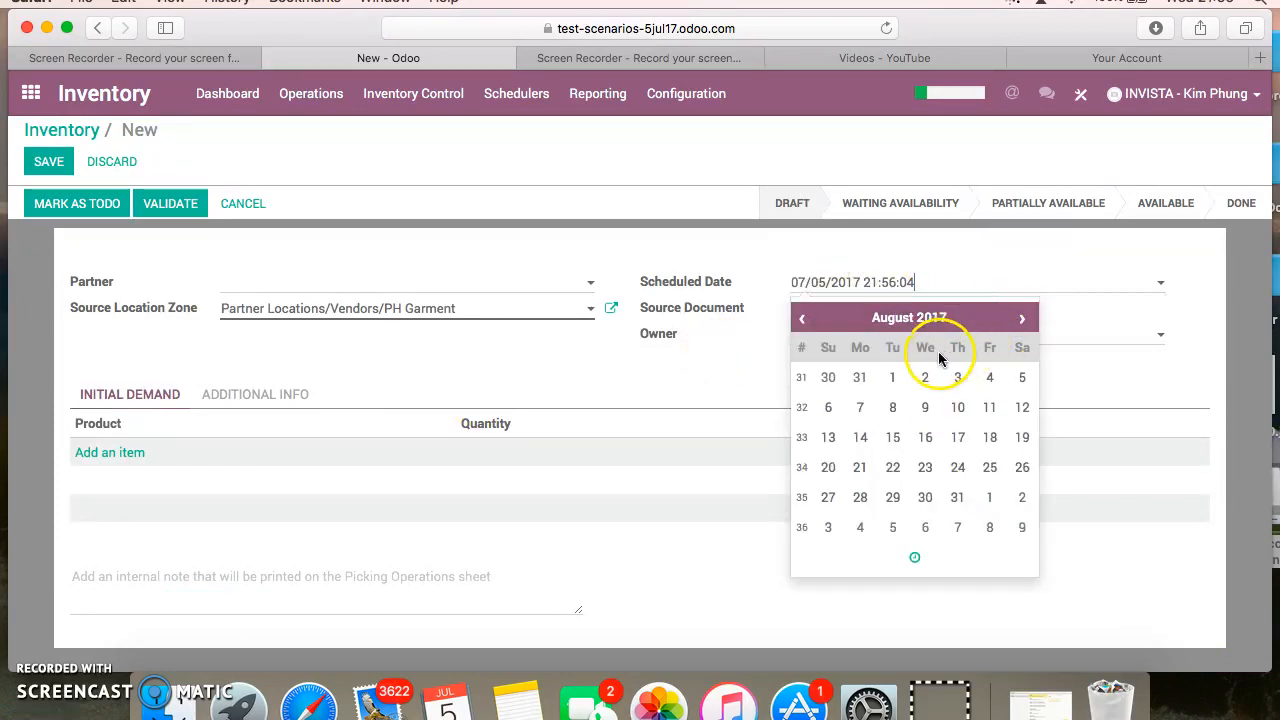
click(958, 498)
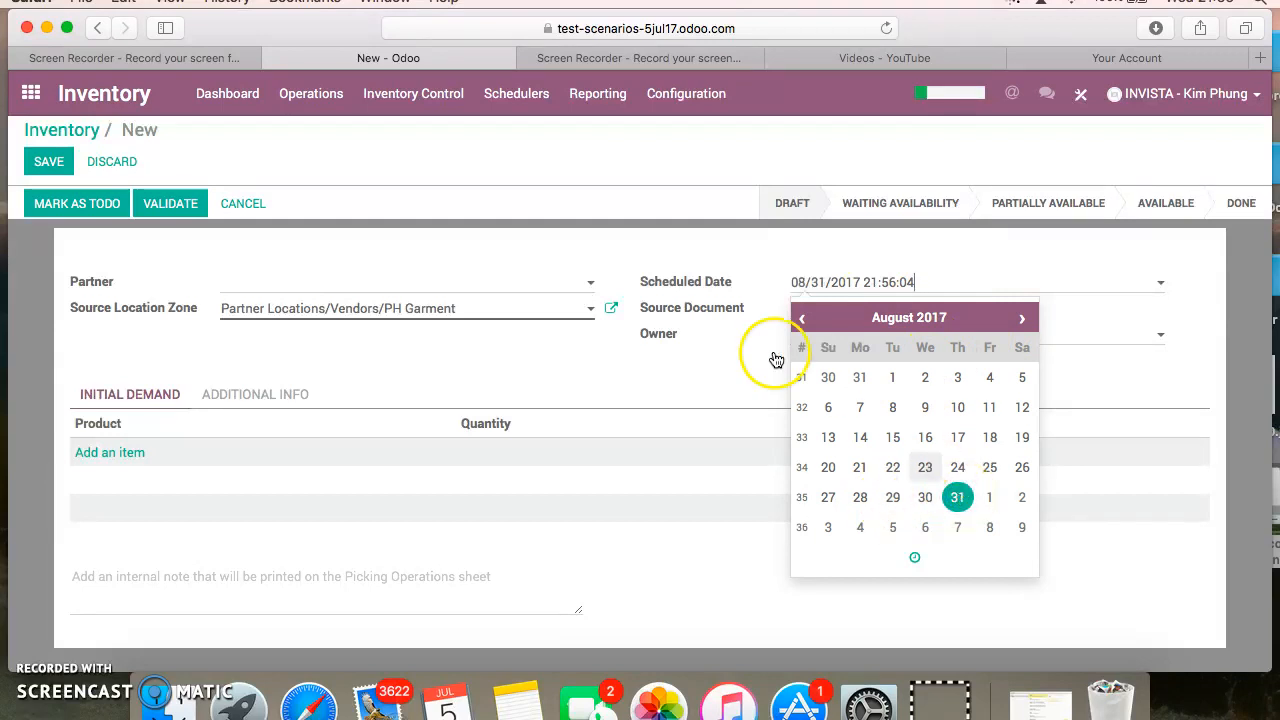
click(686, 323)
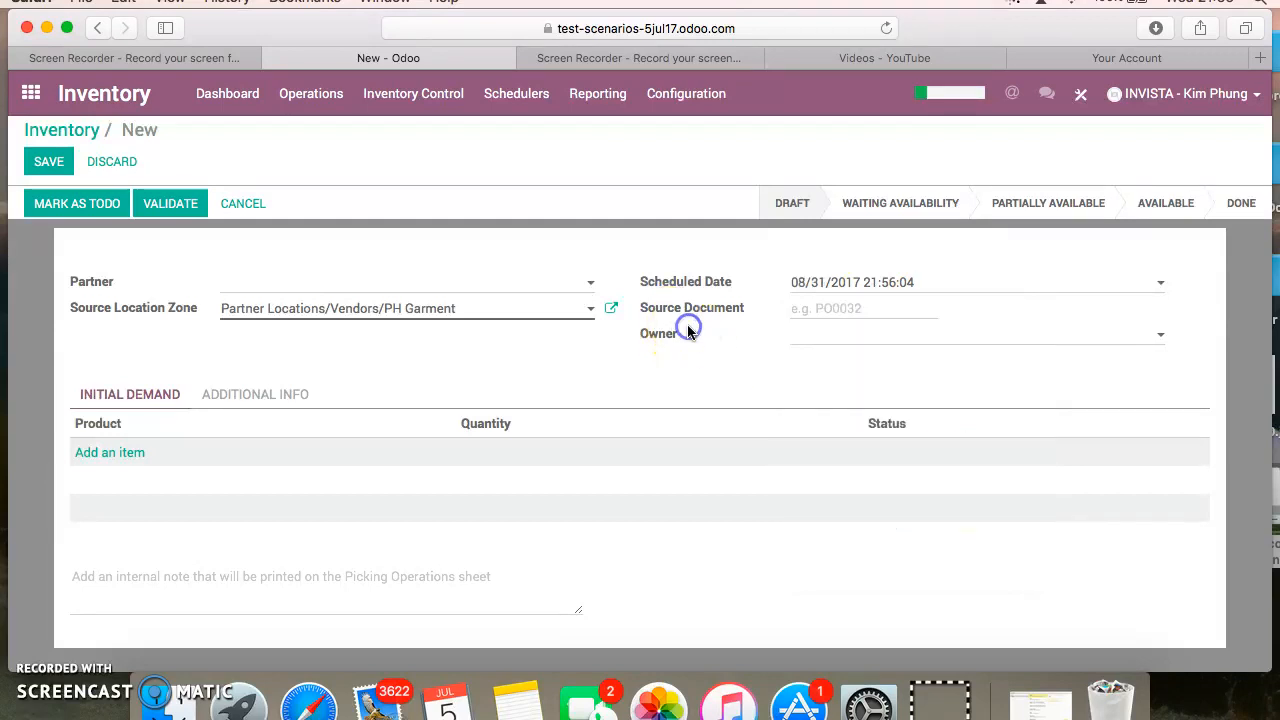
Step: Enter the purchase order number as the source document and choose the INVISTA contact person as the owner
click(832, 313)
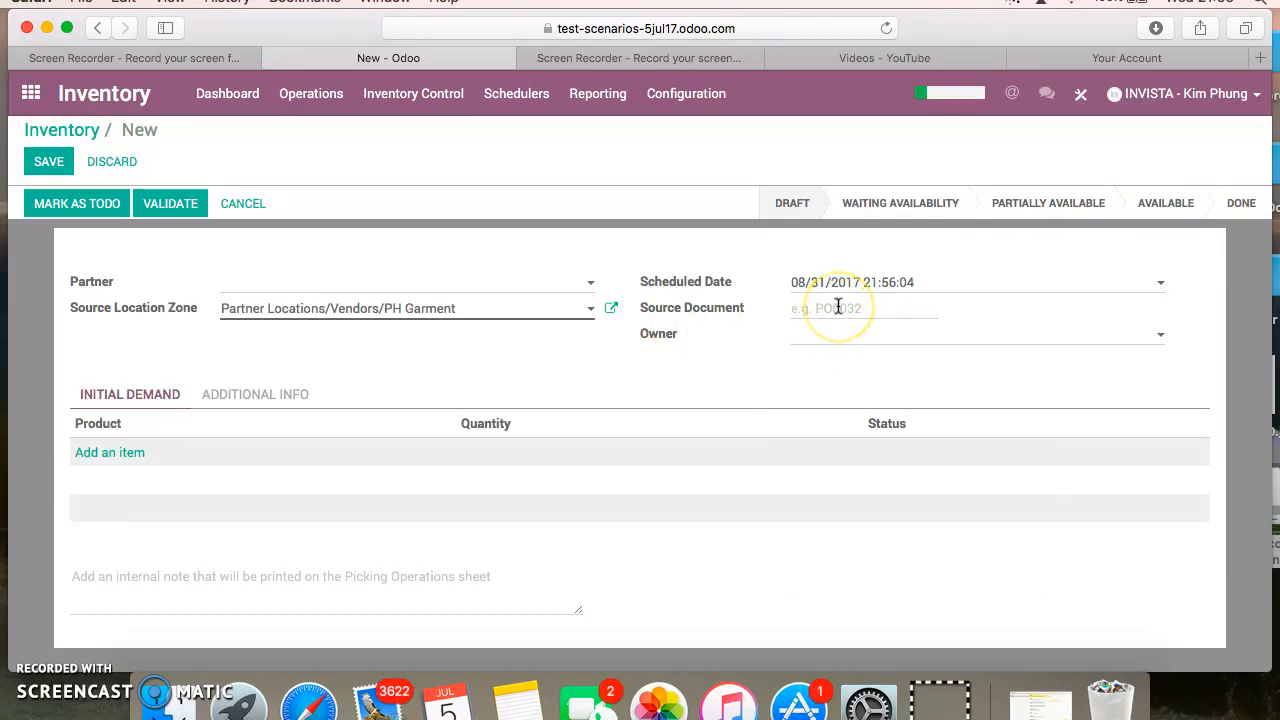
click(838, 307)
text(PO 345345)
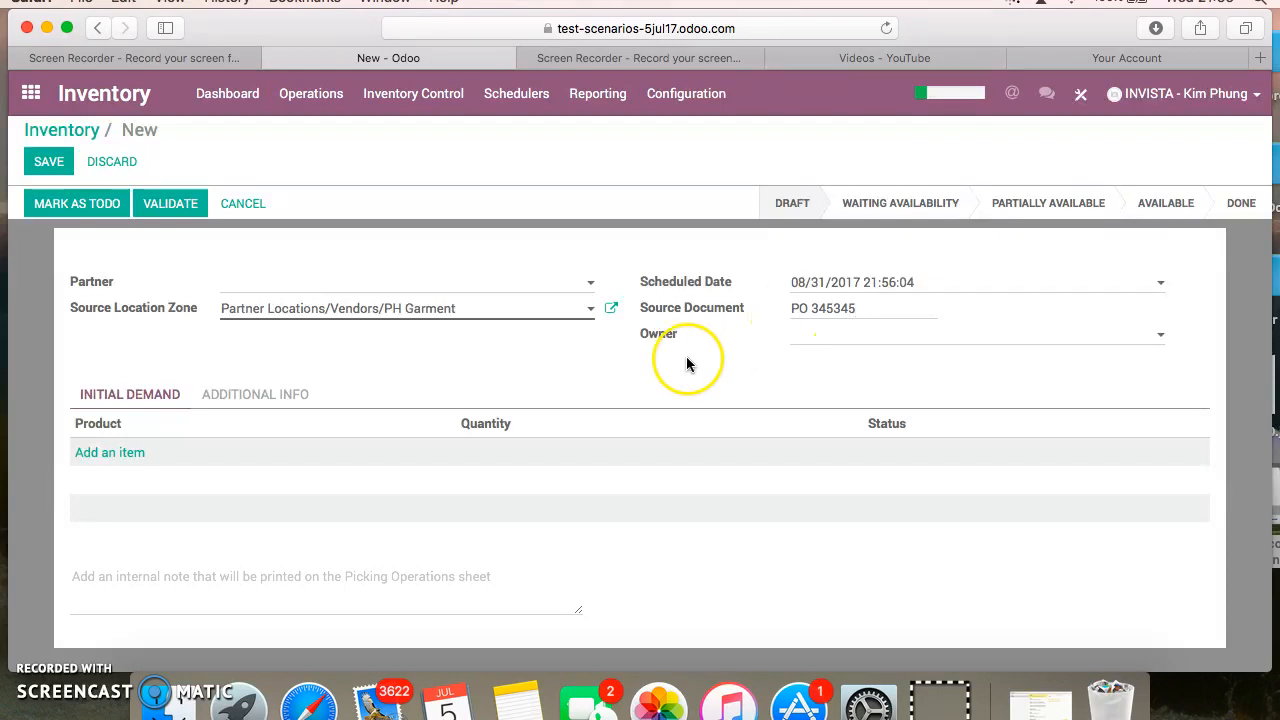
click(849, 334)
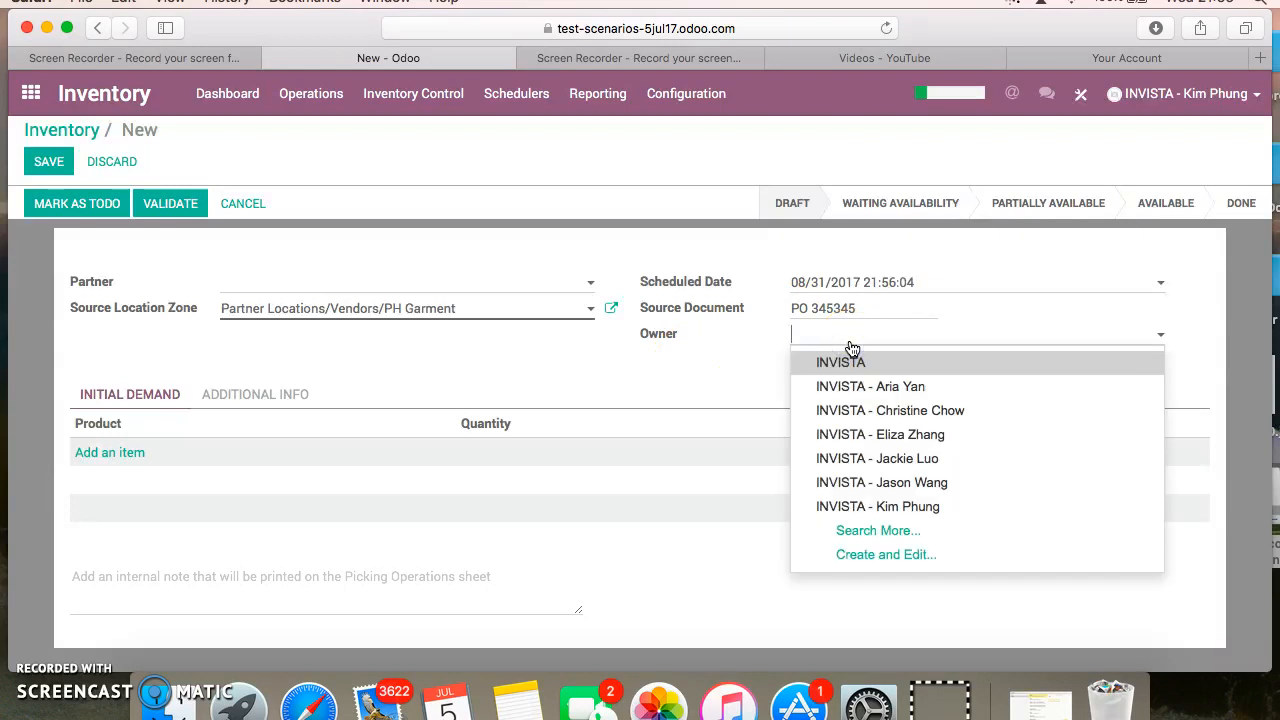
click(857, 412)
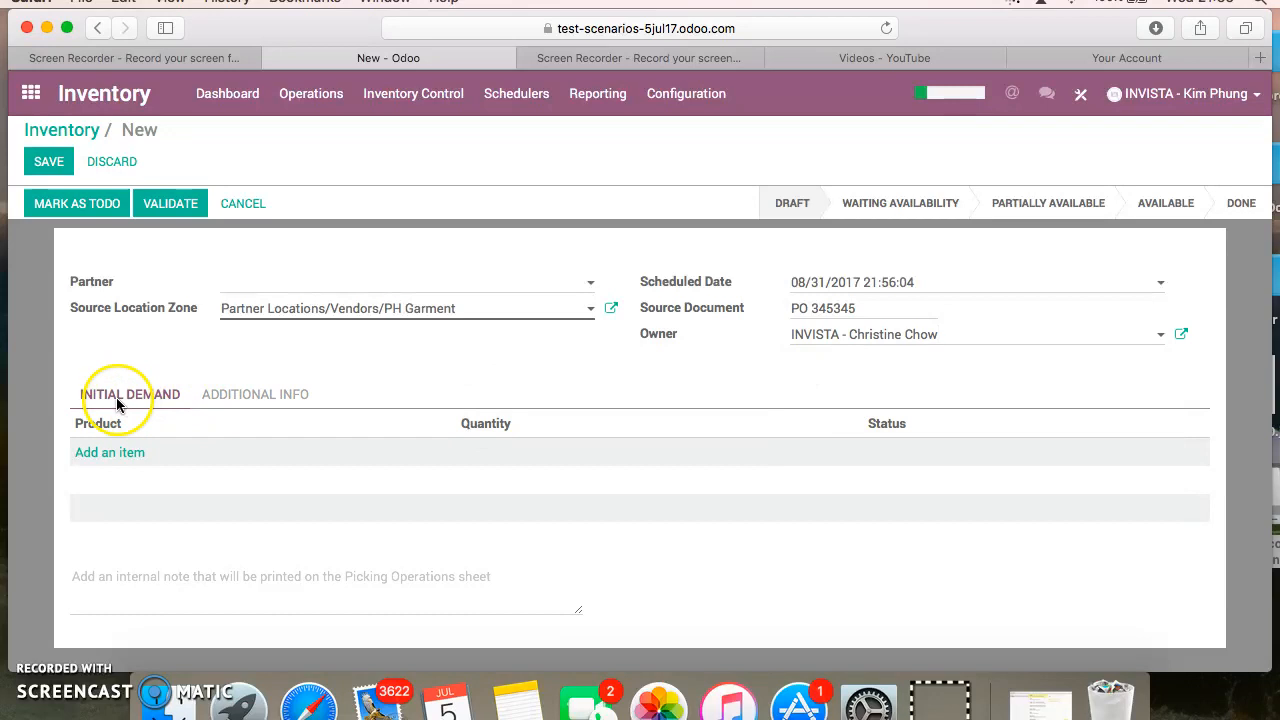
Step: Change the delivery type in the transfer's additional information to All at once
click(250, 398)
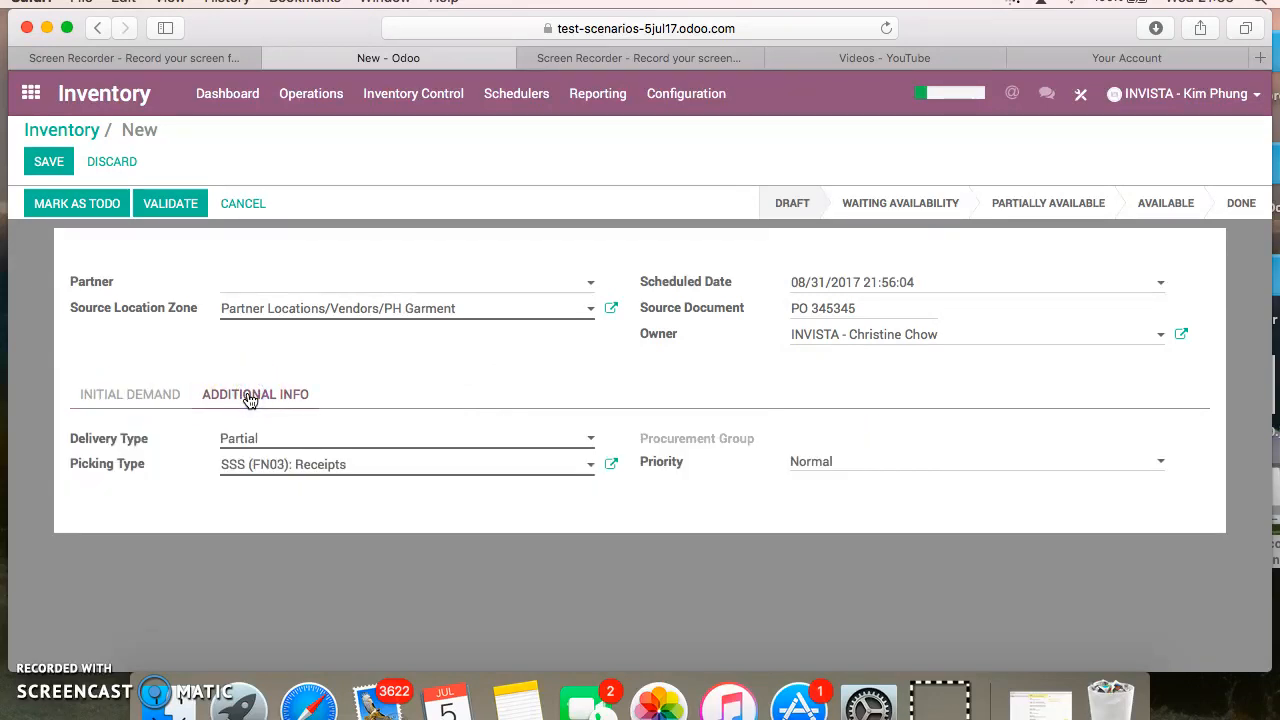
click(252, 440)
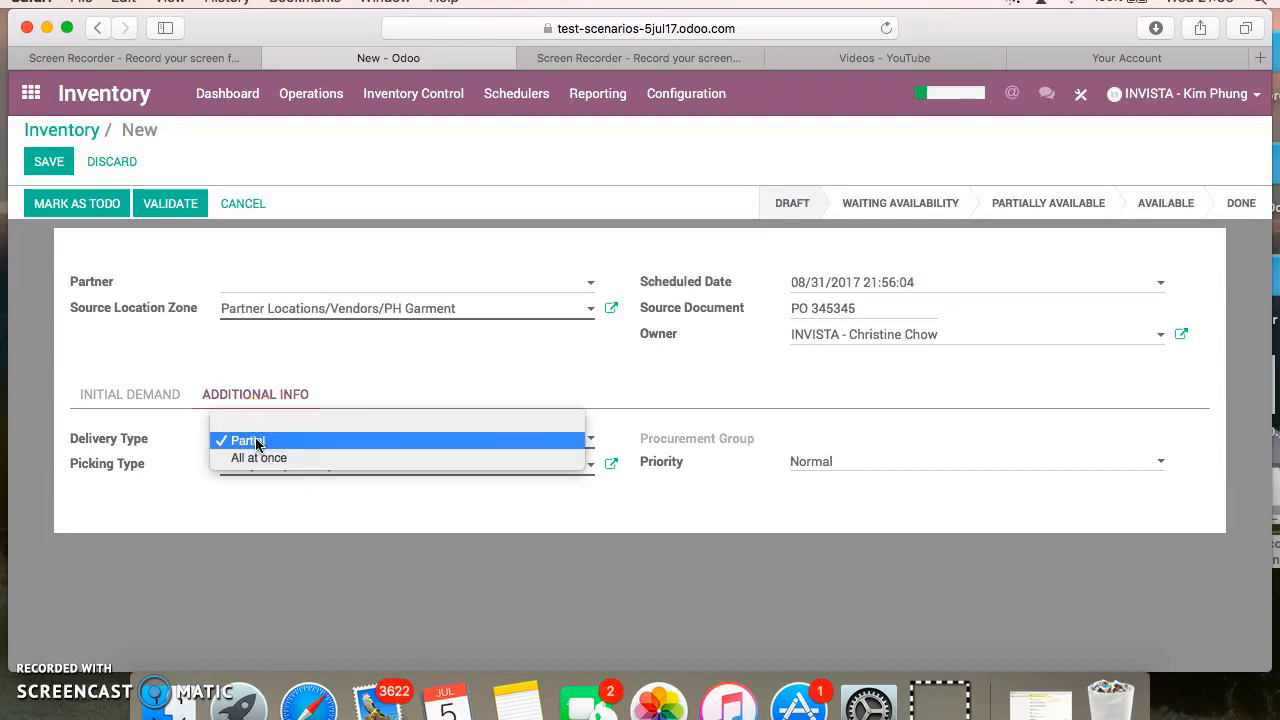
click(255, 456)
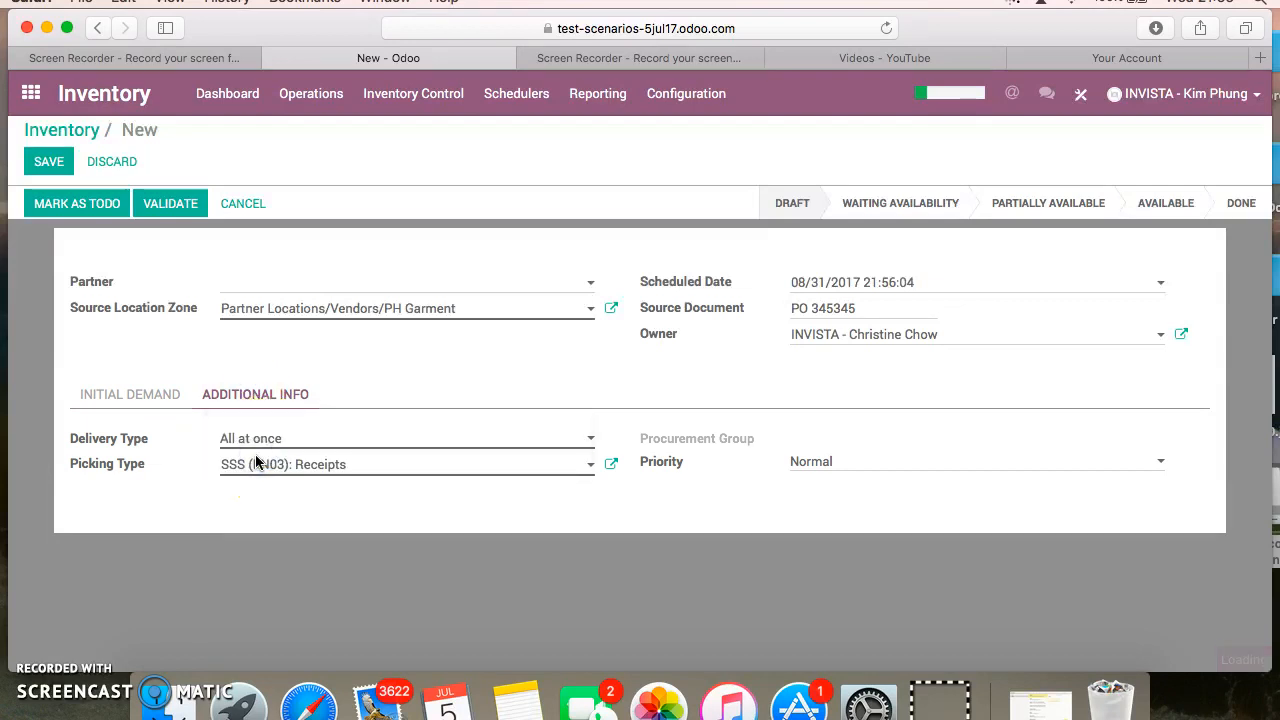
click(232, 466)
click(145, 395)
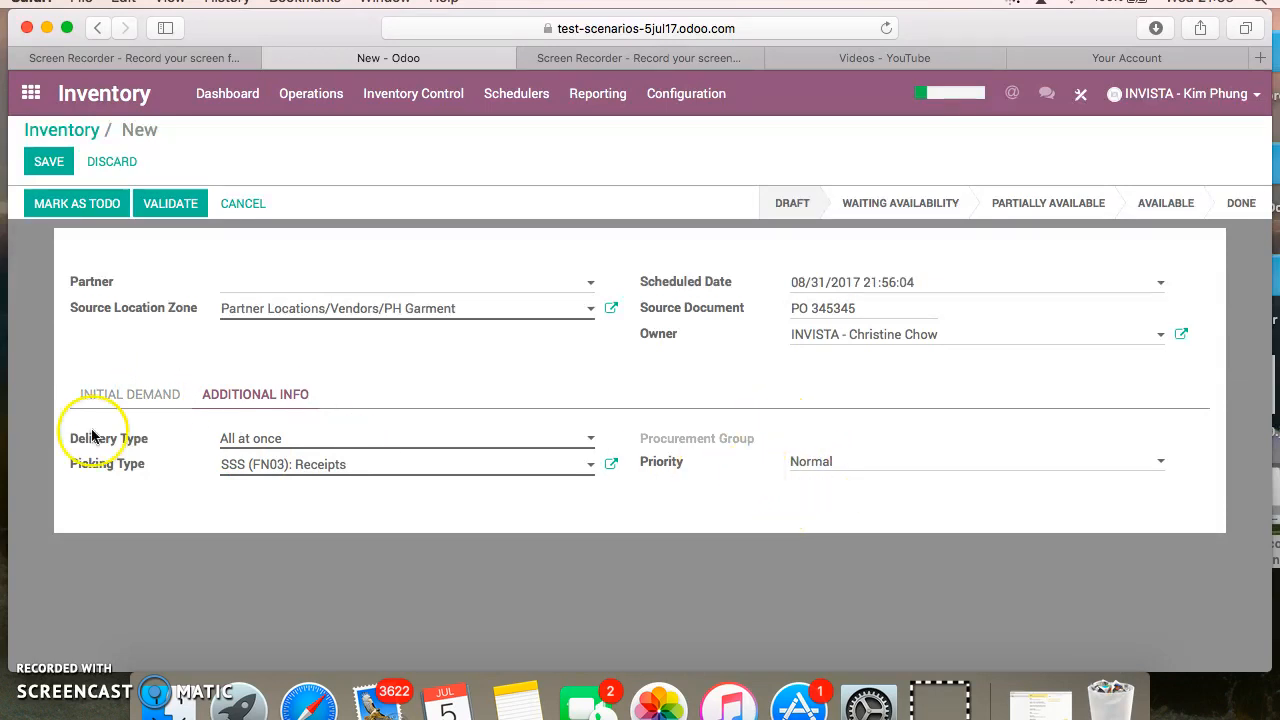
Step: Add an initial demand line for the product Lace Boy short- Grey Lilac-M/70, found by searching for "lace"
click(137, 394)
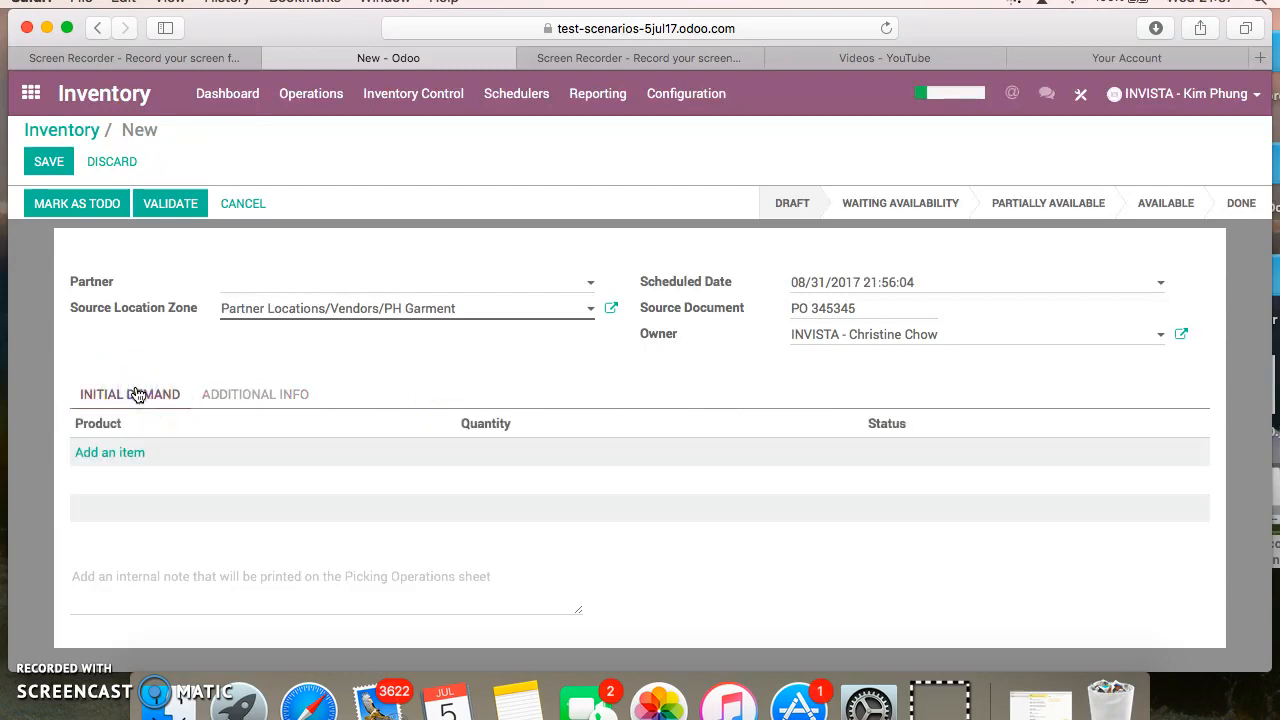
click(127, 454)
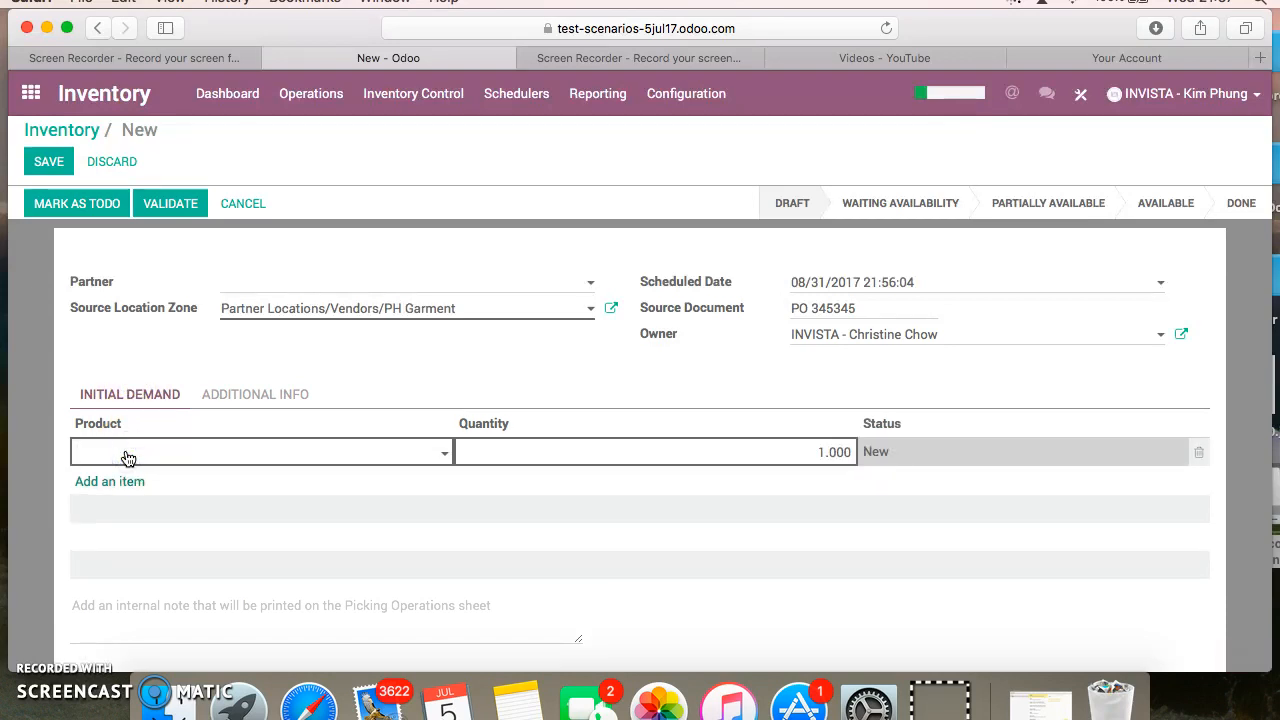
text(lace)
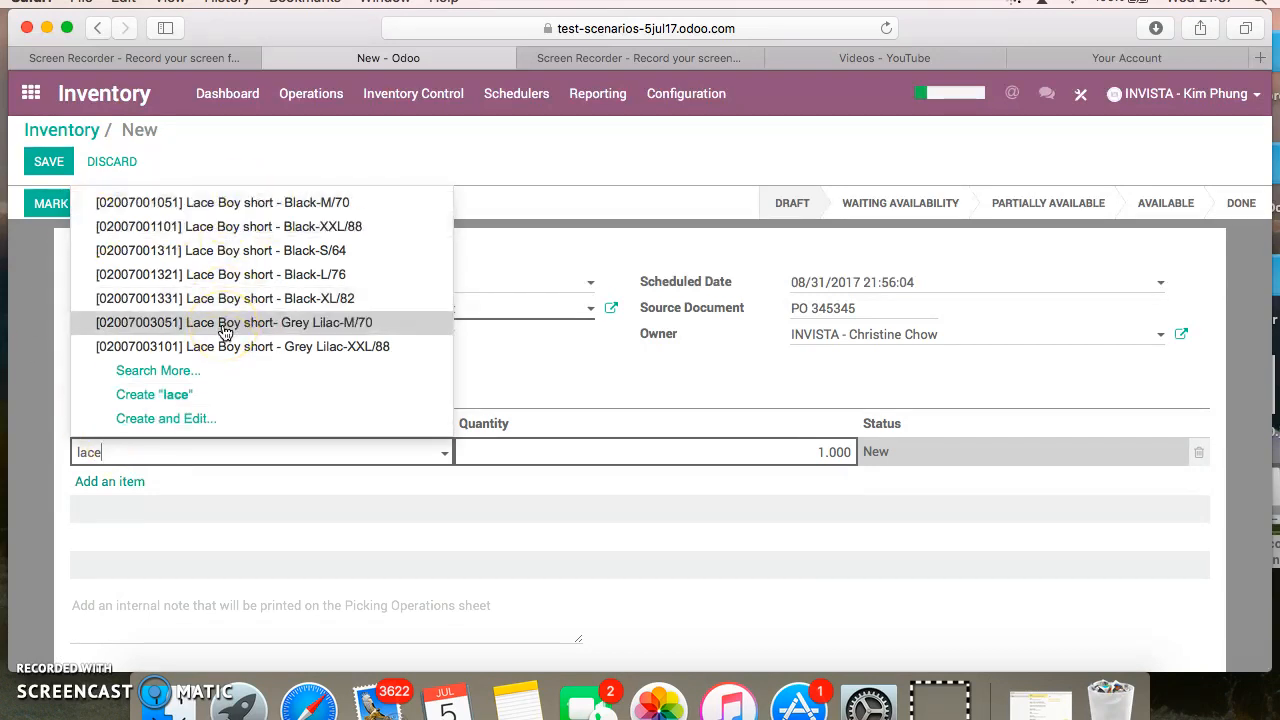
click(180, 372)
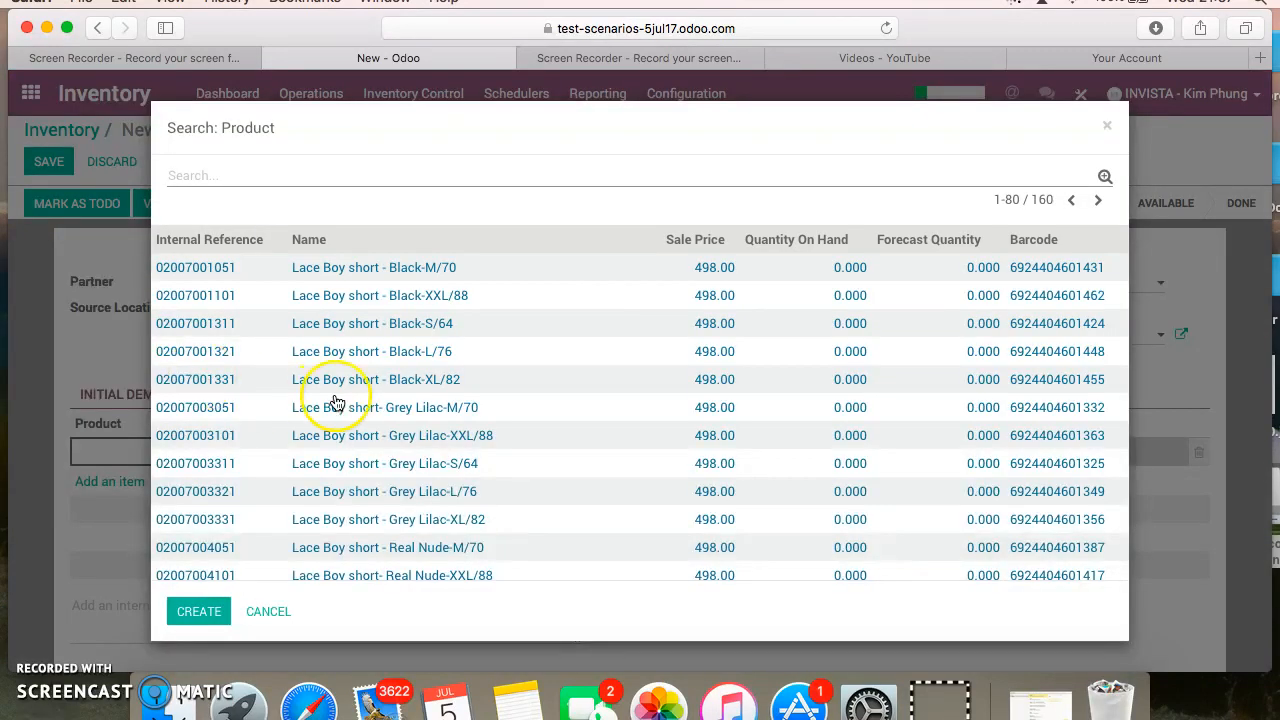
scroll(334, 400, down, 10)
scroll(337, 401, down, 5)
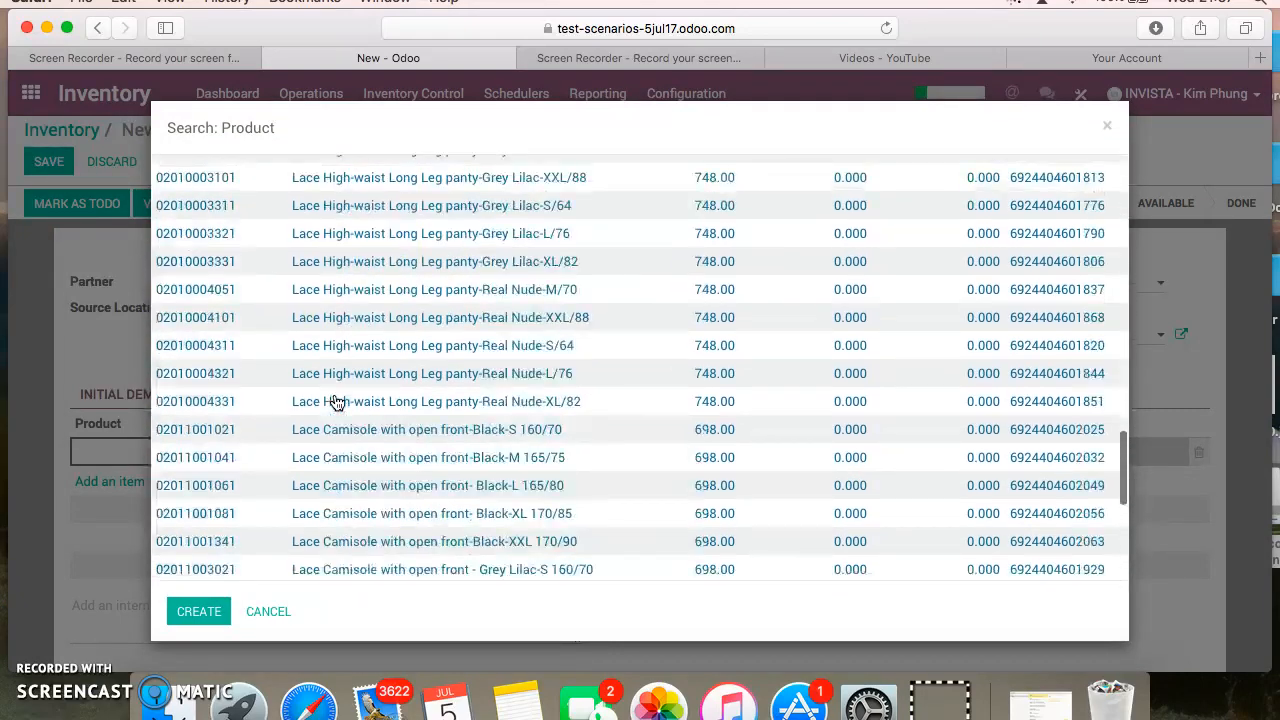
scroll(337, 401, up, 10)
scroll(337, 401, up, 8)
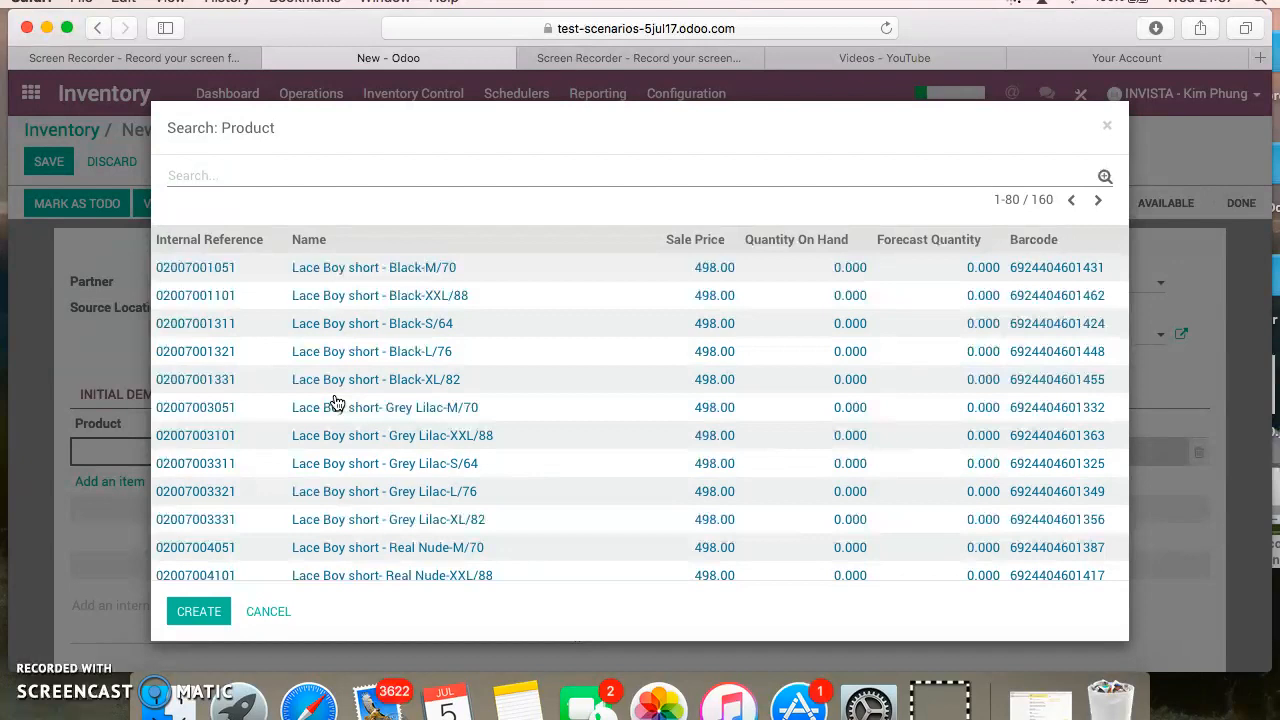
click(337, 405)
click(343, 410)
Step: Set the quantity of the Grey Lilac-M/70 line to 777
click(851, 443)
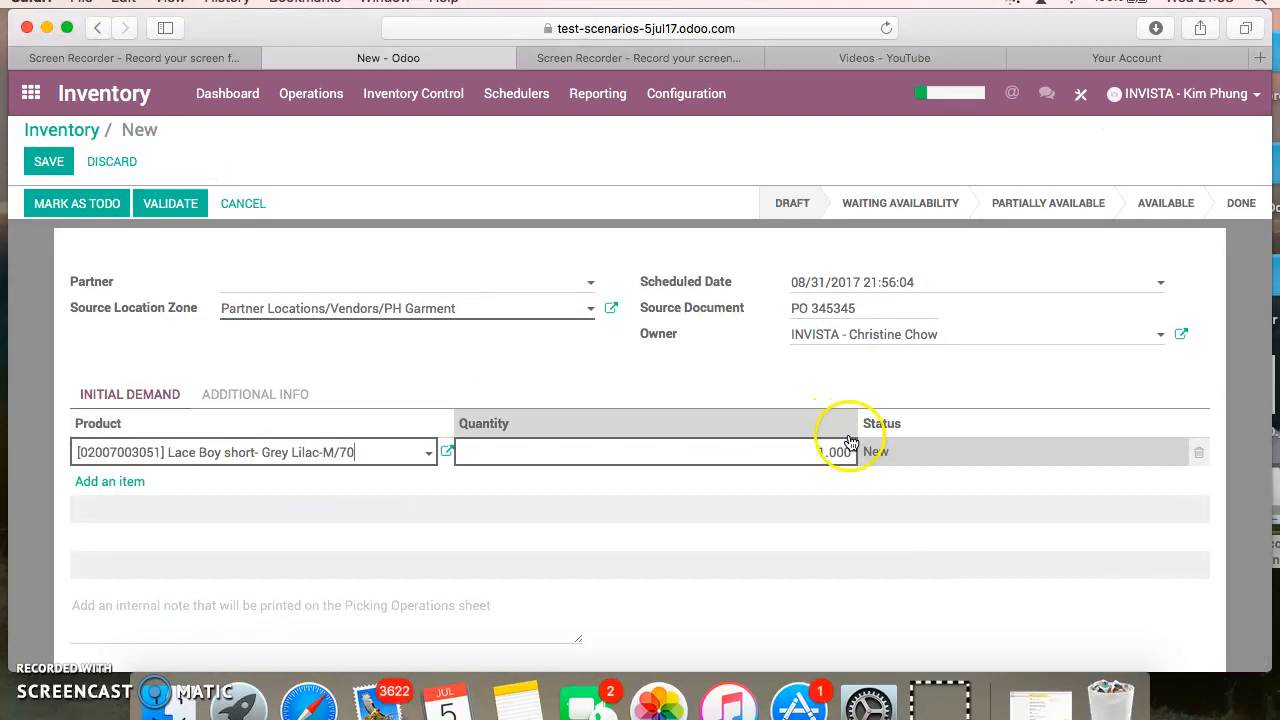
drag(816, 452, 858, 453)
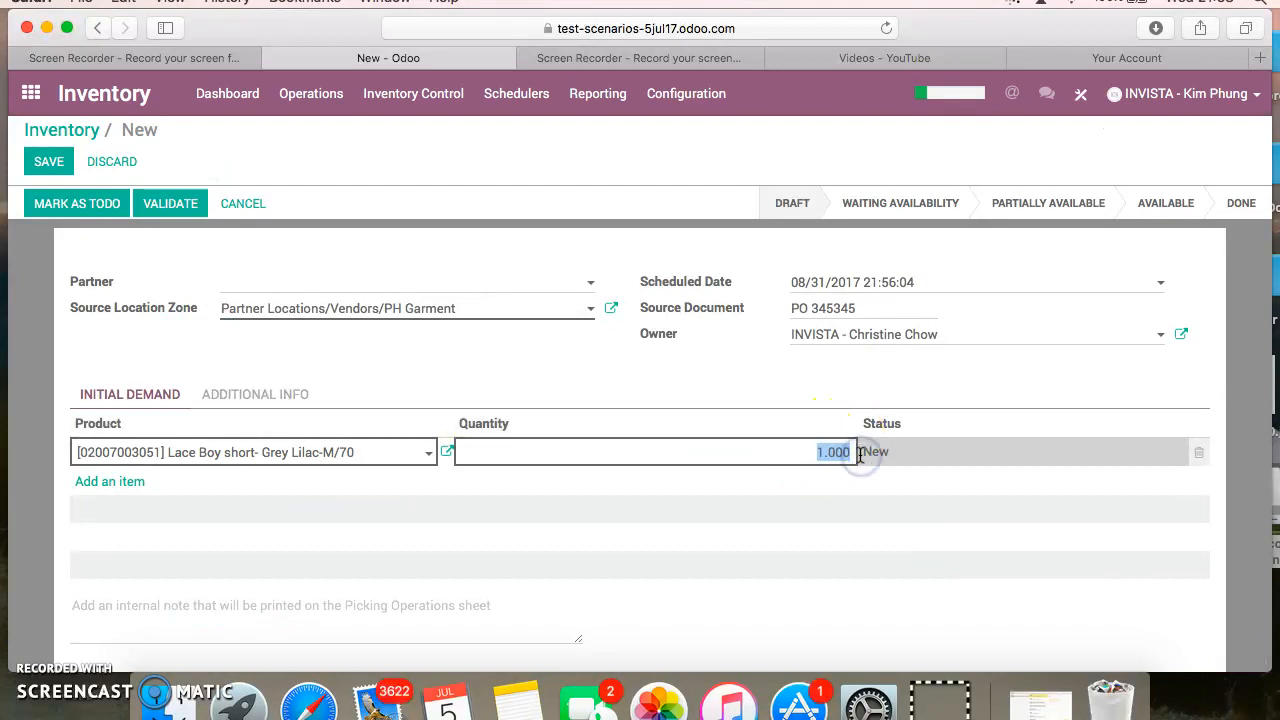
text(777)
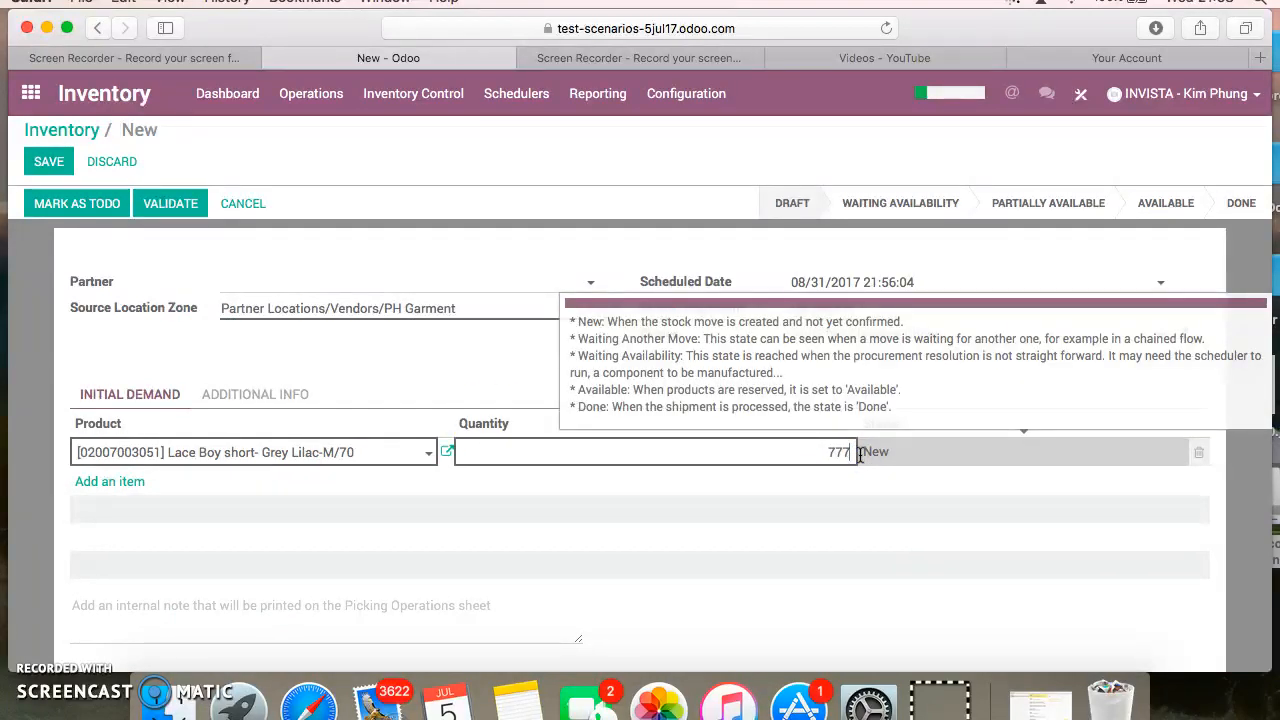
click(943, 454)
click(943, 454)
mouse_move(943, 457)
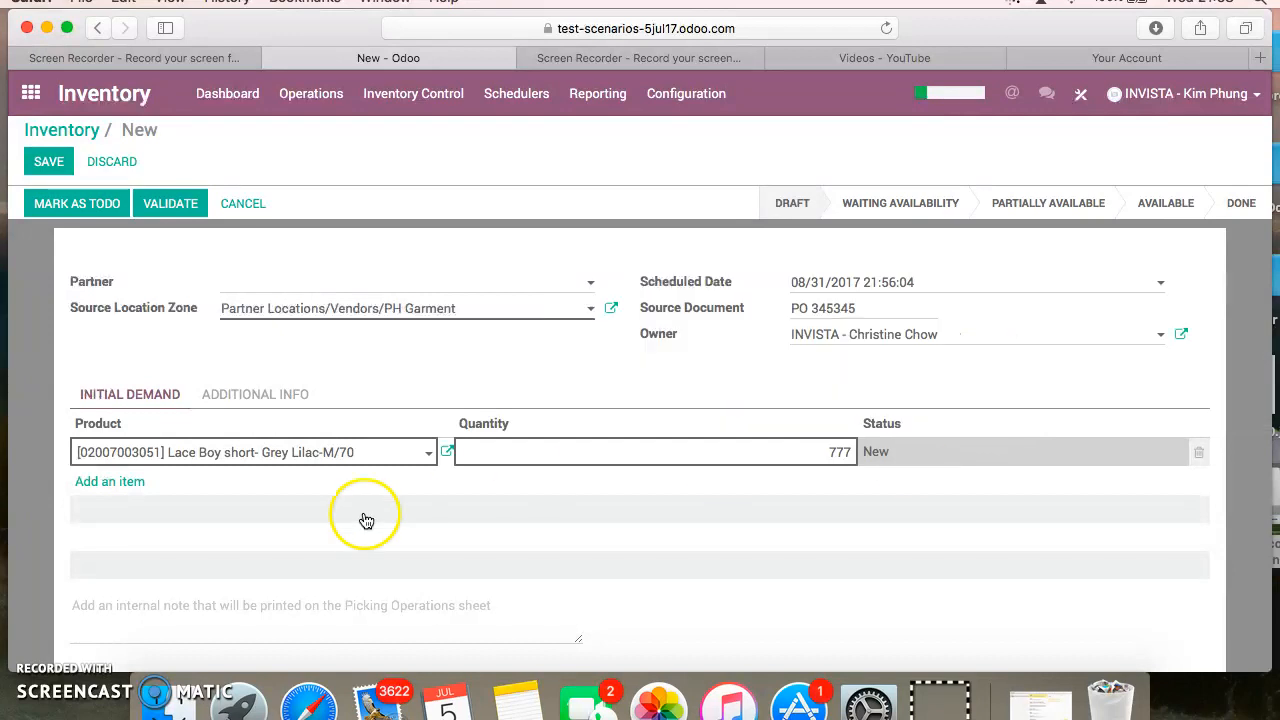
Step: Add a second demand line for Lace Boy short - Black-L/76 with a quantity of 777
click(117, 482)
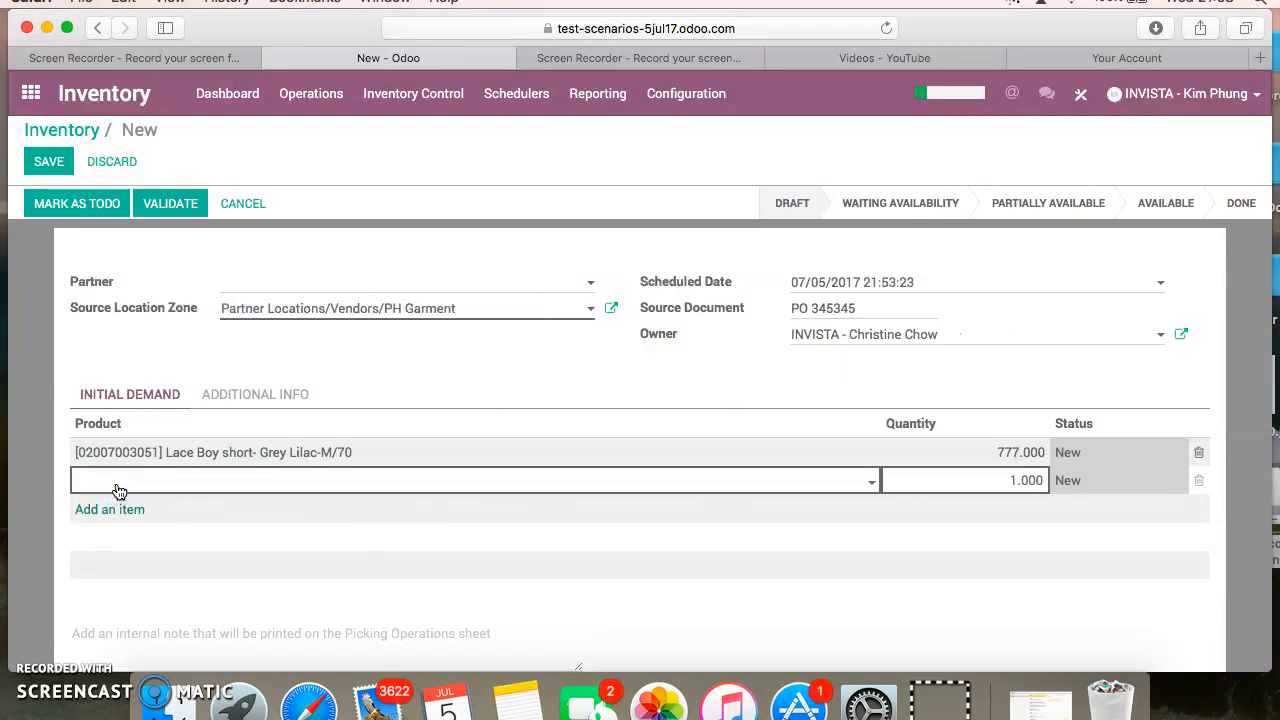
text(lace)
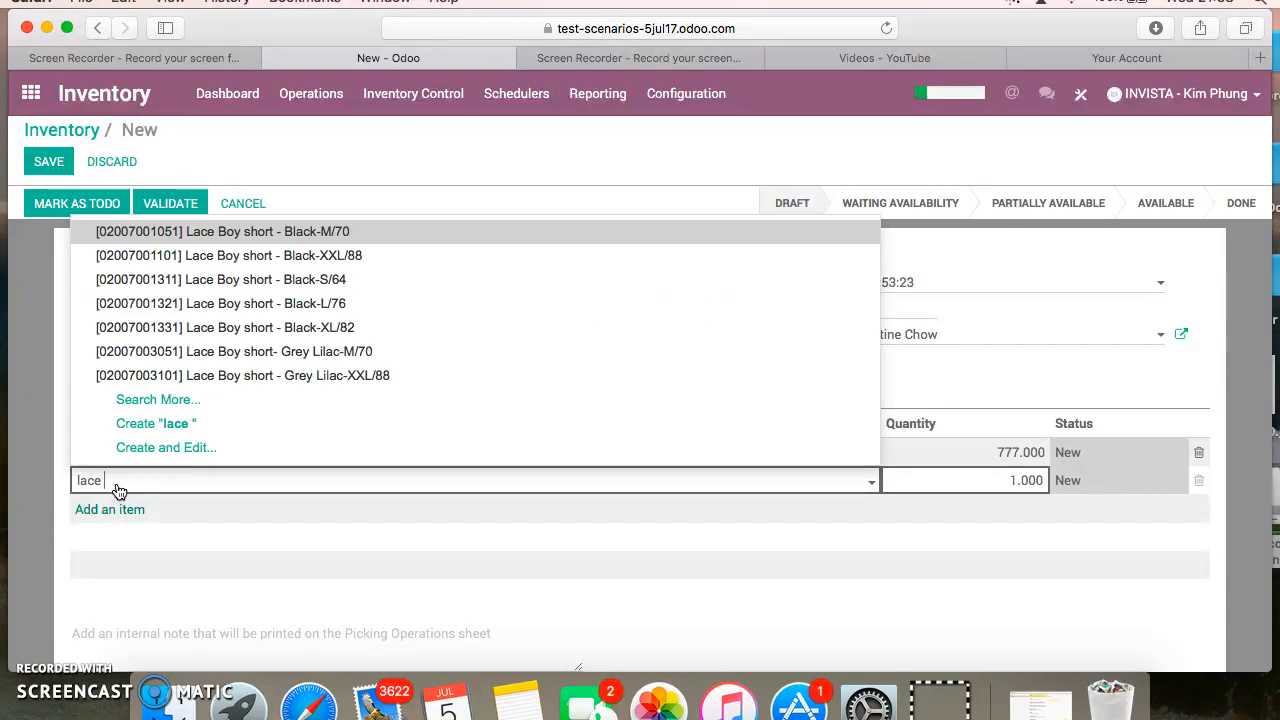
click(238, 313)
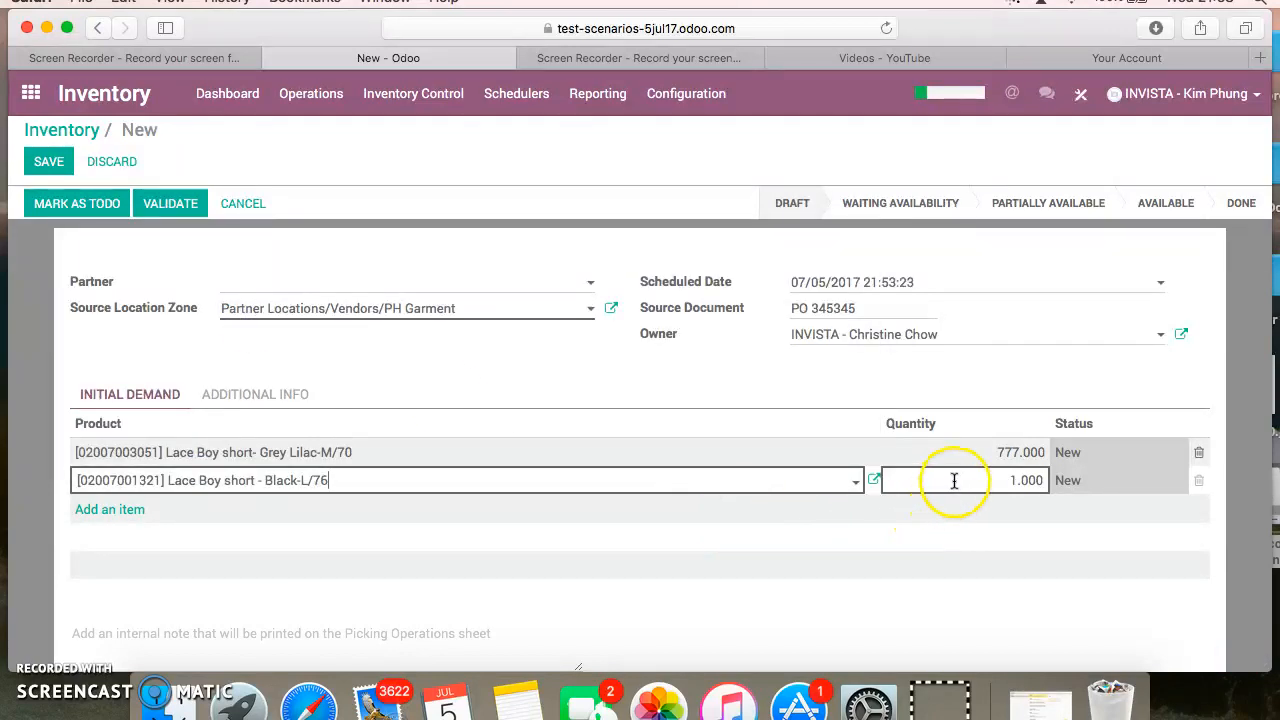
drag(1002, 480, 1081, 490)
text(777)
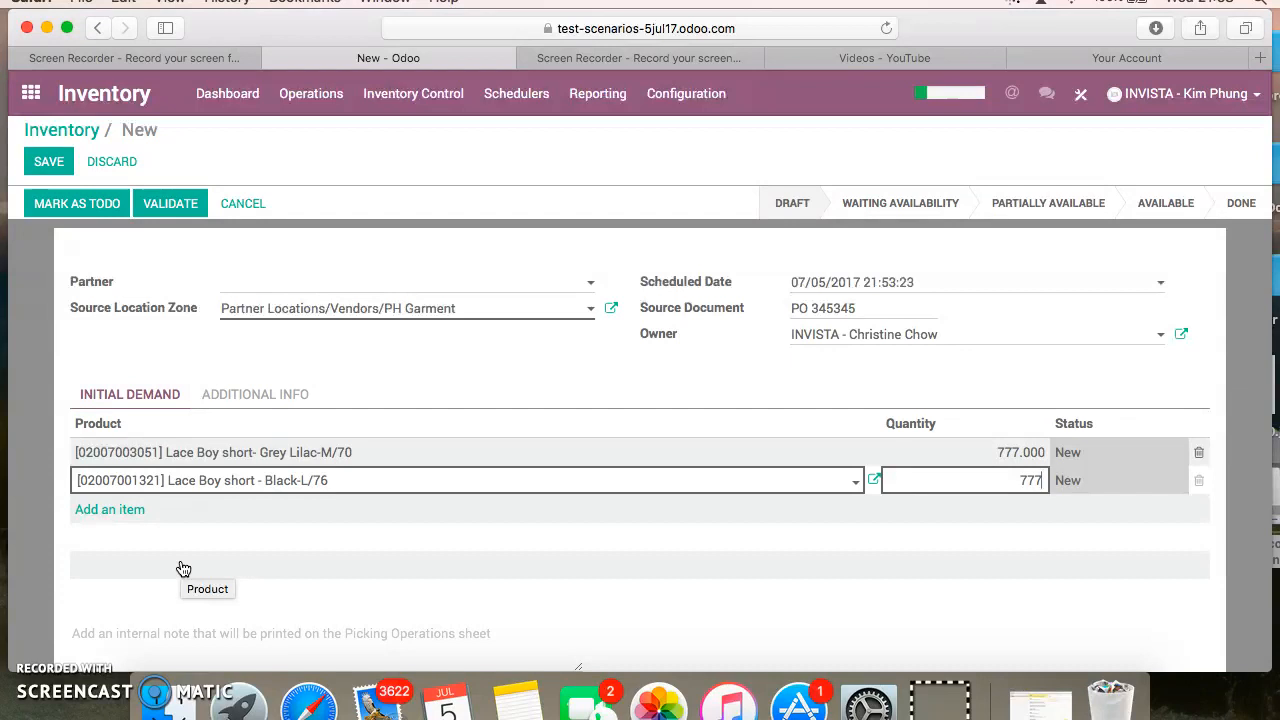
Step: Mark the completed receipt transfer as to do
click(88, 214)
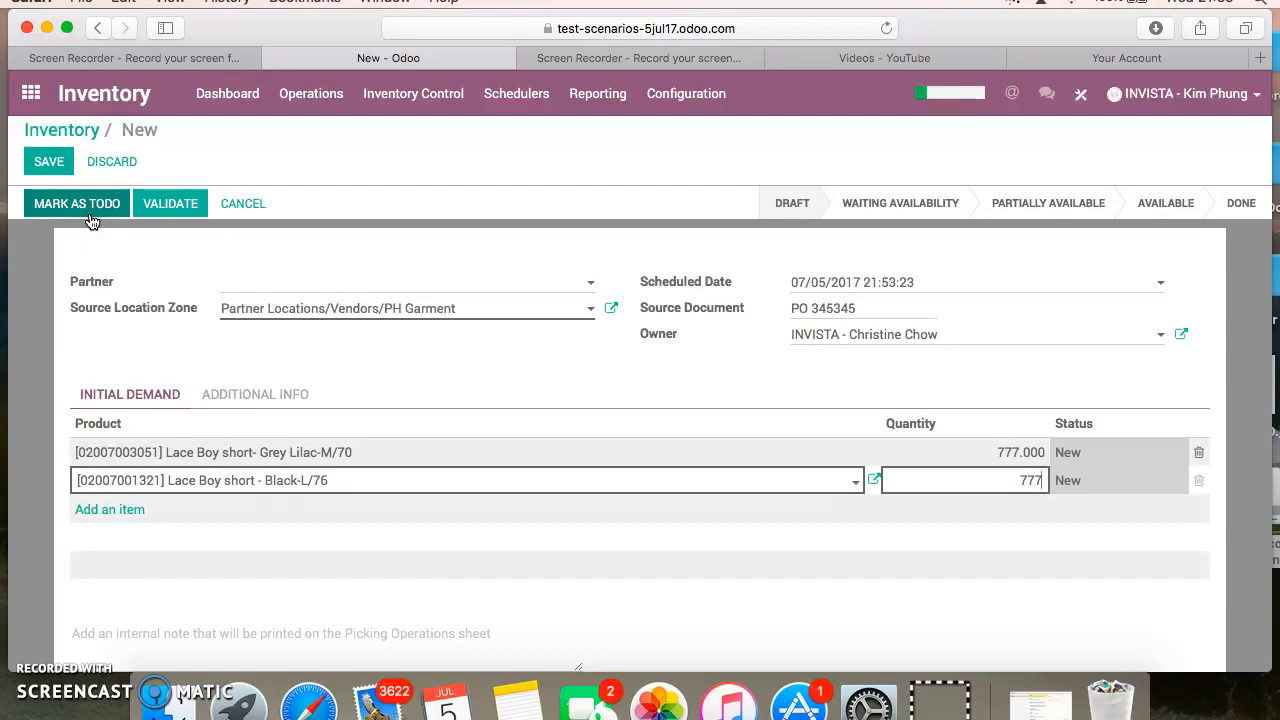
click(87, 212)
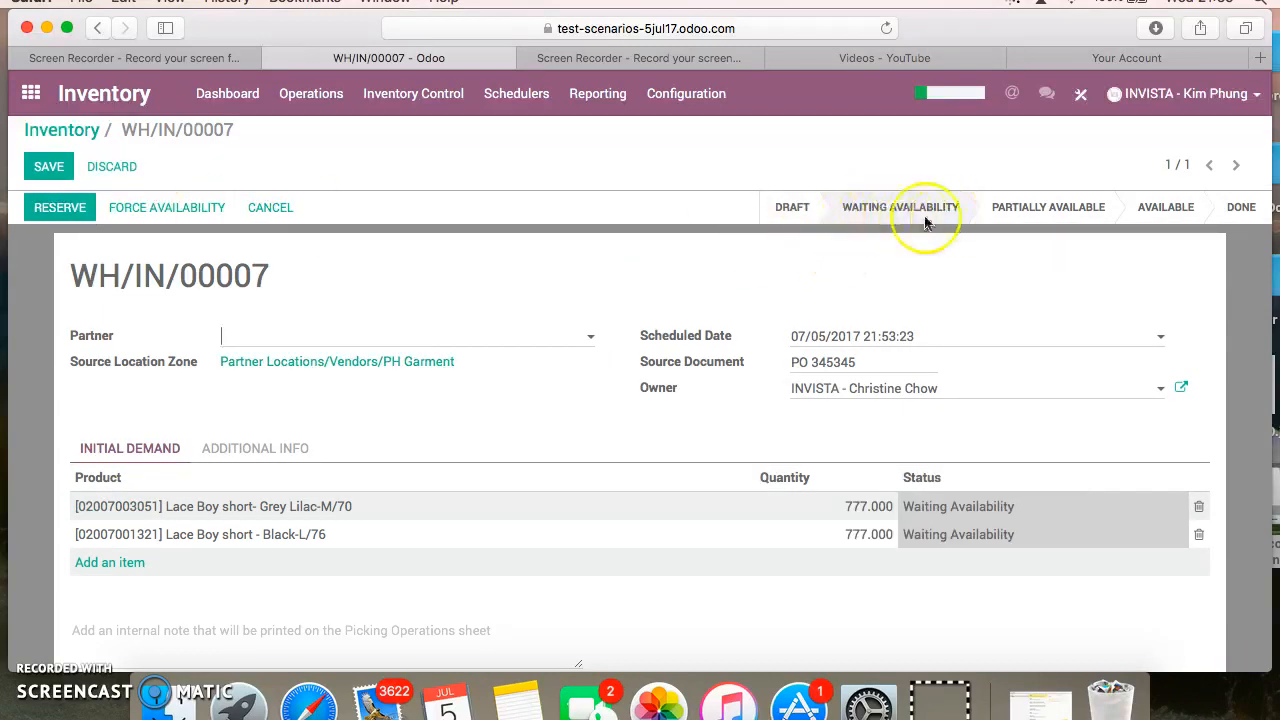
Step: Force the availability of the PH Garment receipt and validate it as an immediate transfer of all quantities
mouse_move(925, 222)
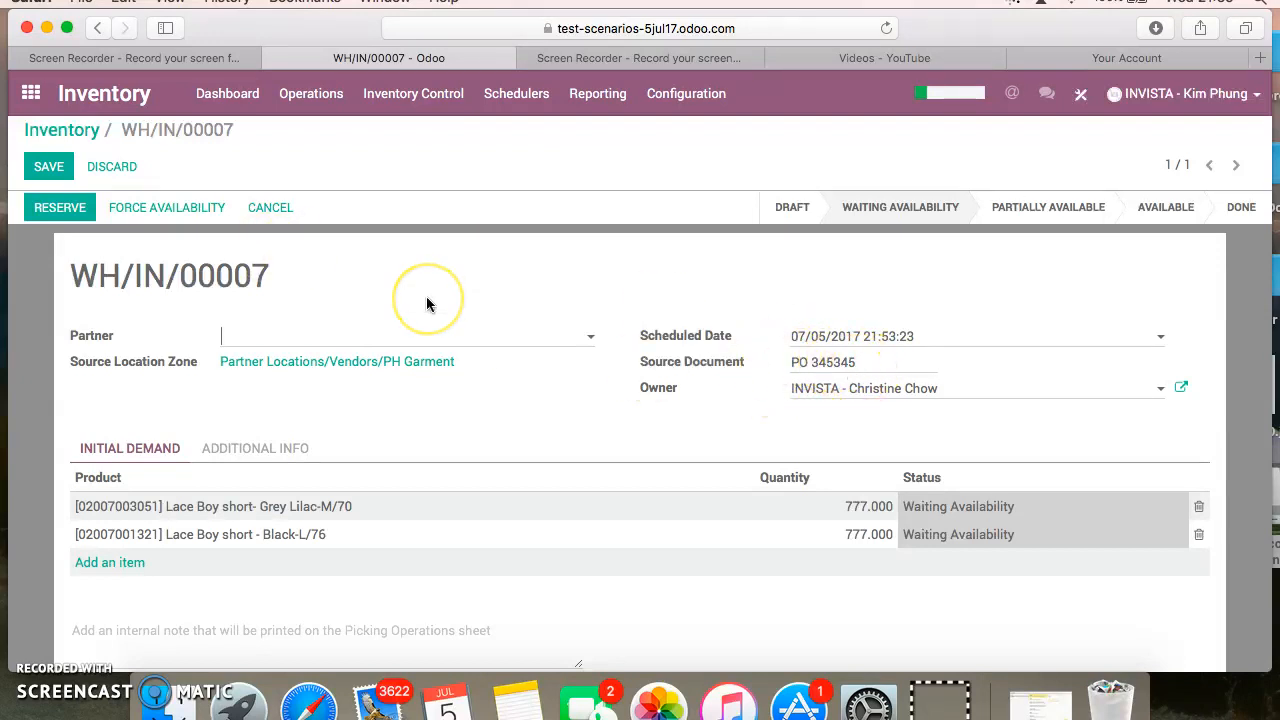
click(189, 214)
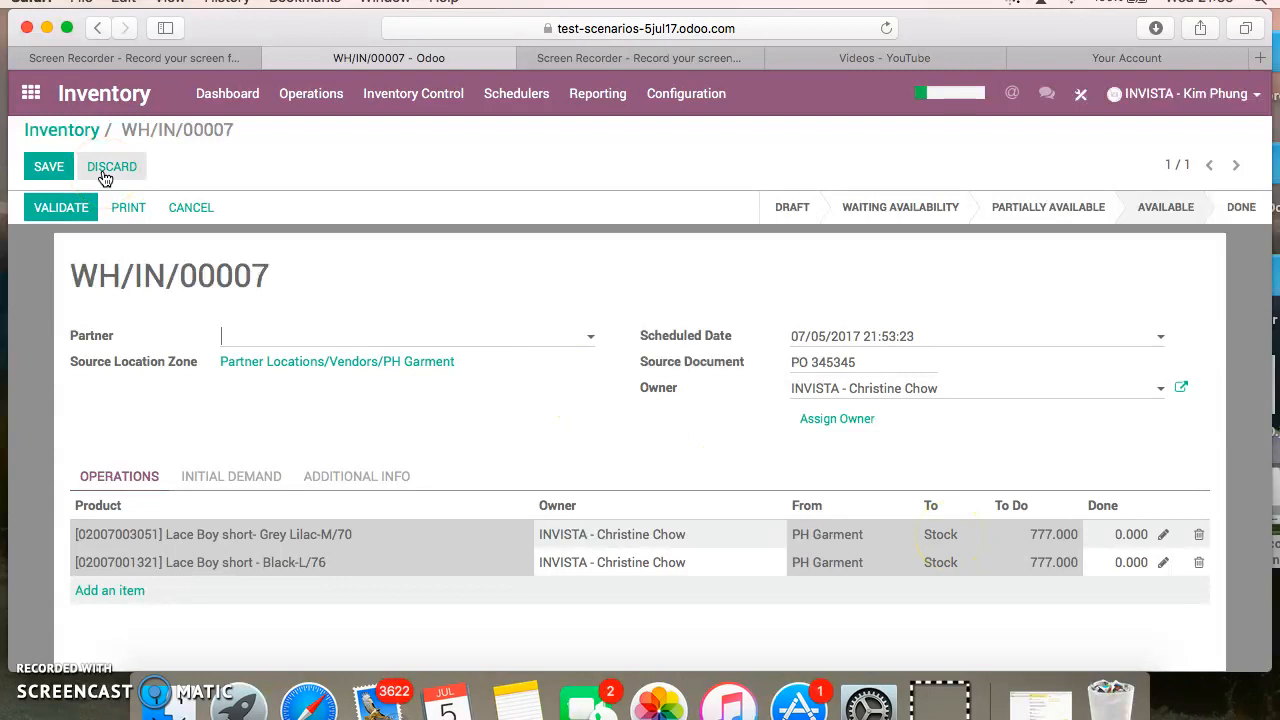
click(52, 207)
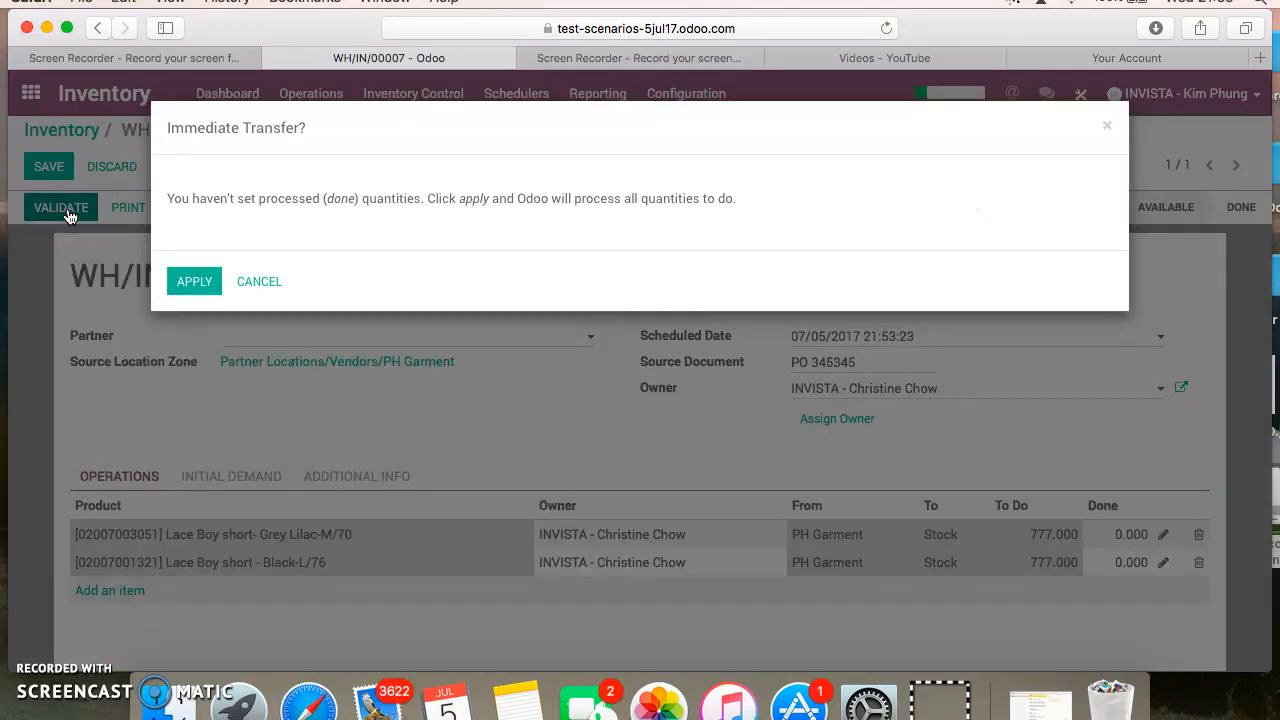
click(193, 284)
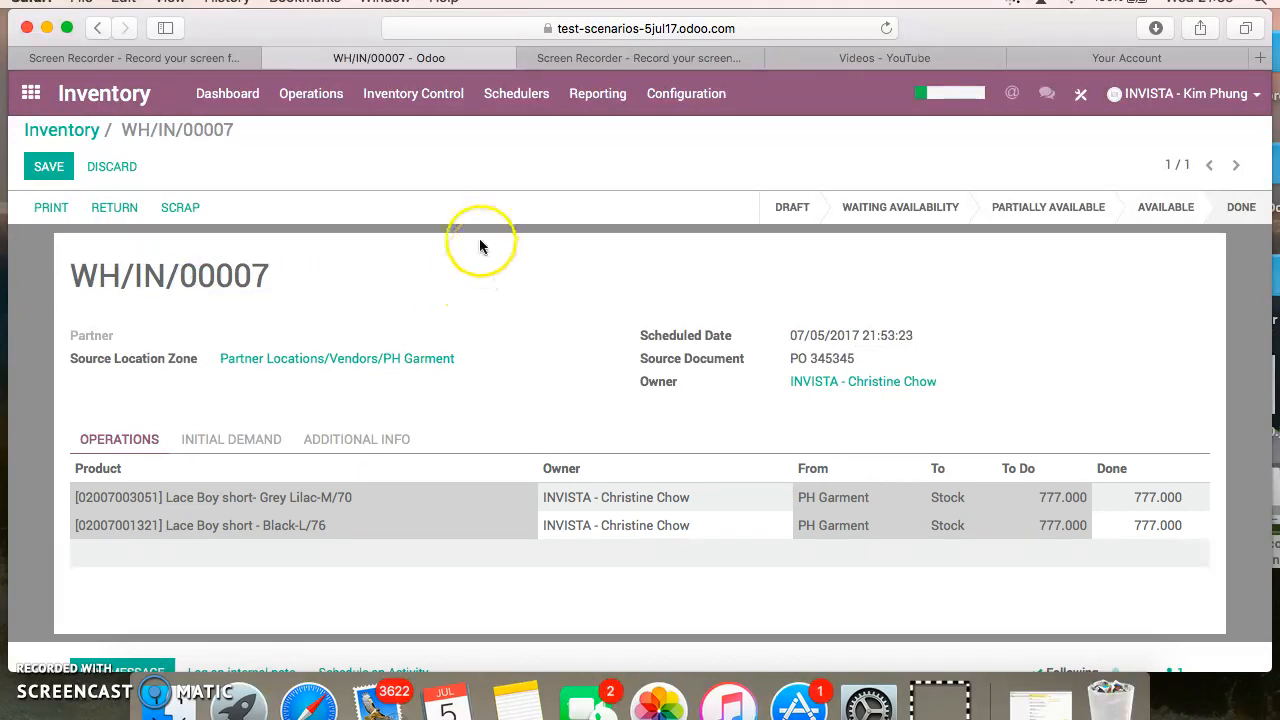
Step: Open the just-validated PH Garment receipt from the list of all transfers, review it and return to the list
click(312, 98)
click(332, 136)
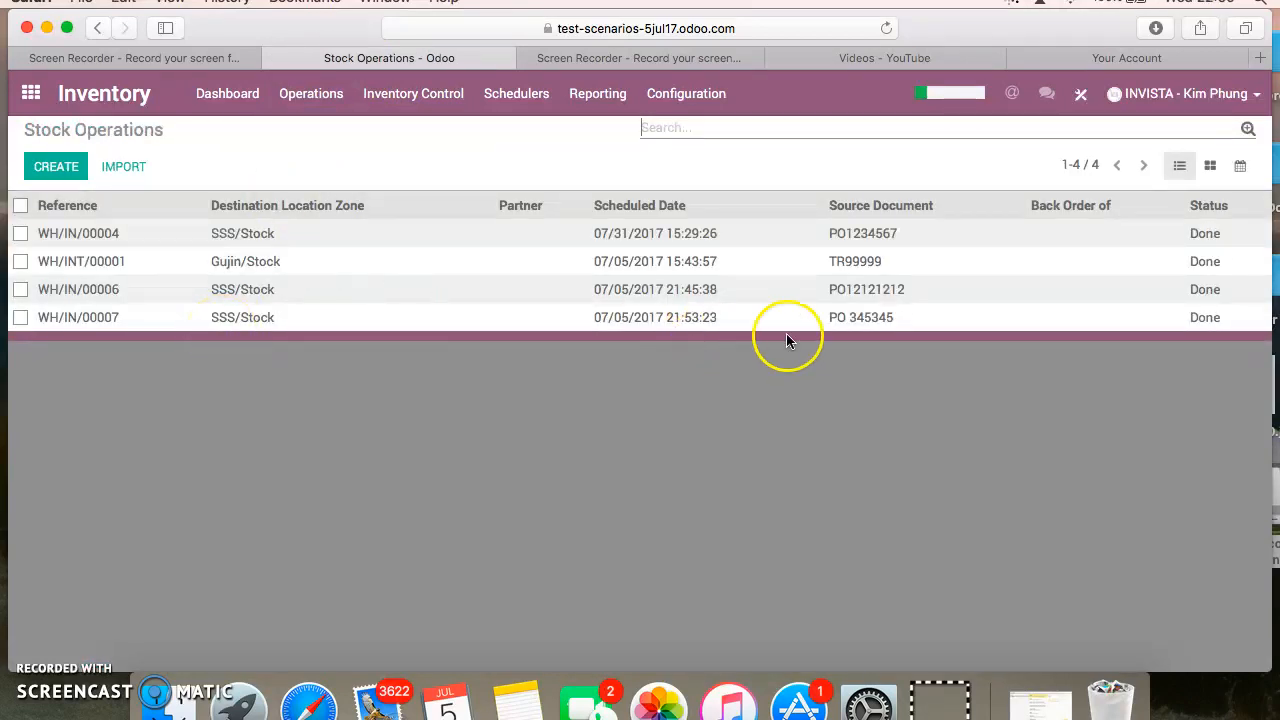
click(242, 318)
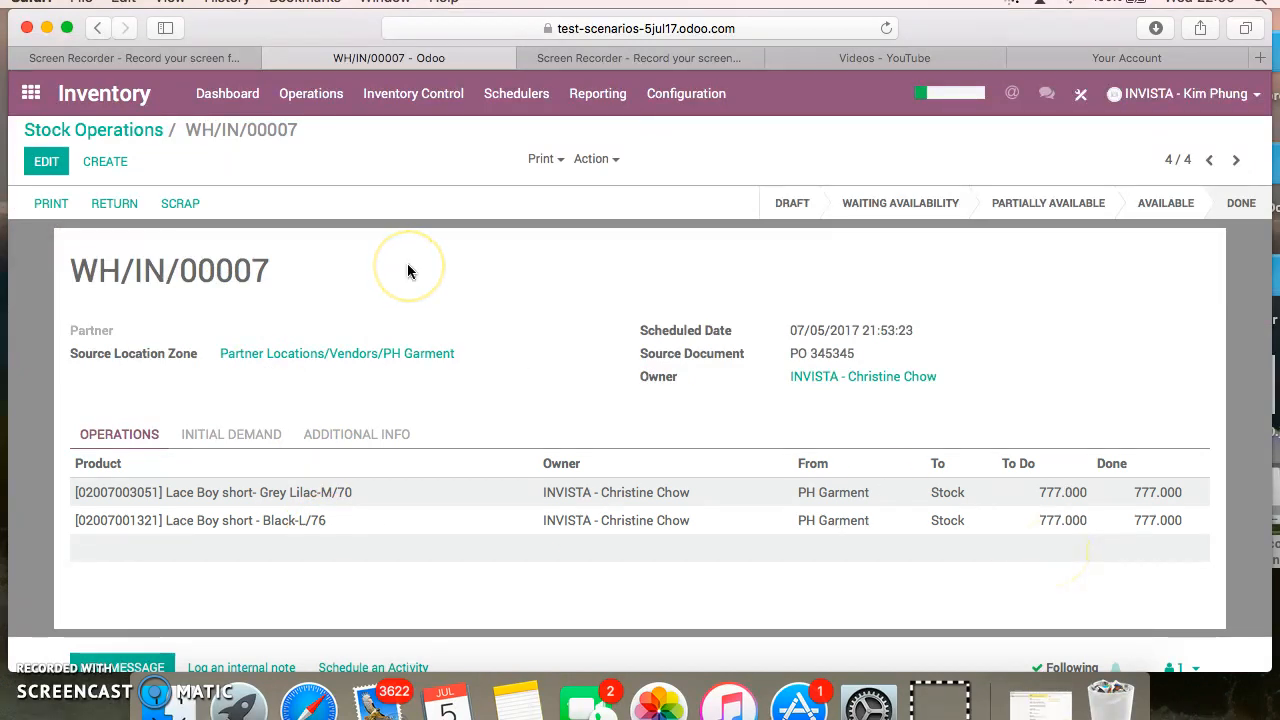
click(82, 130)
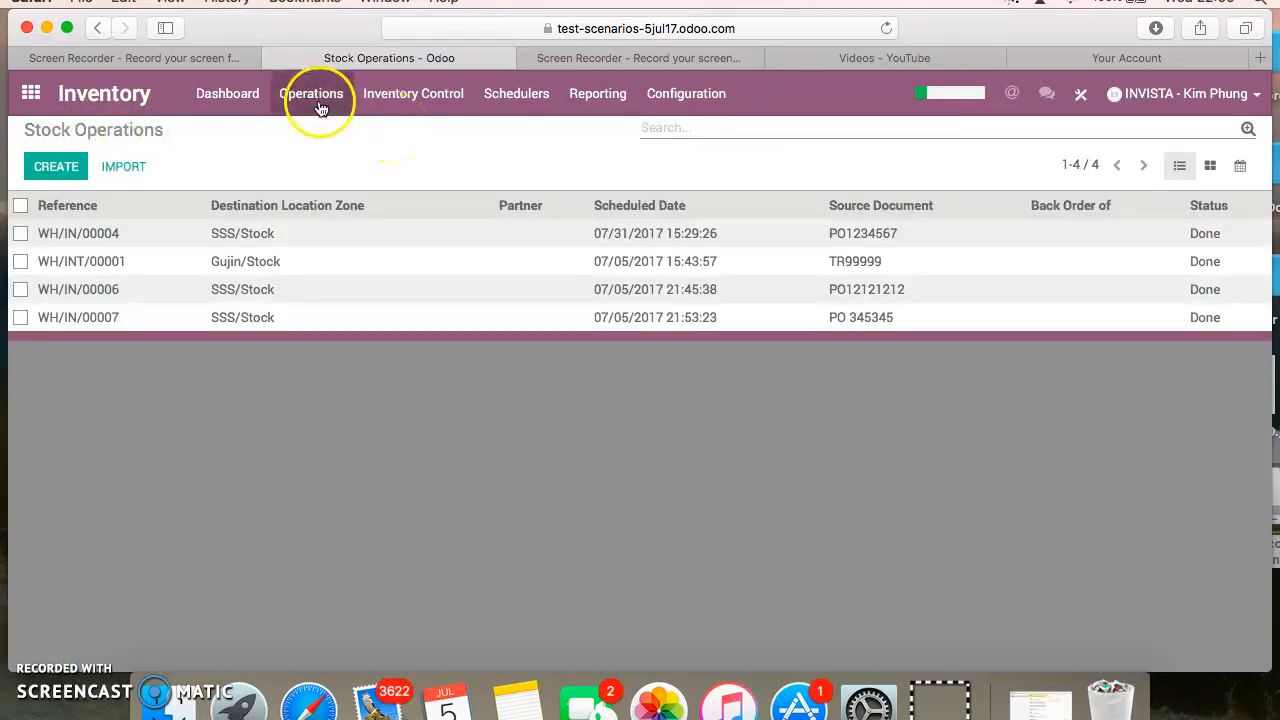
Step: Start a new receipt transfer for the SSS (FN03) warehouse with Partner Locations/Vendors/Jenfaith as the source location zone
click(209, 101)
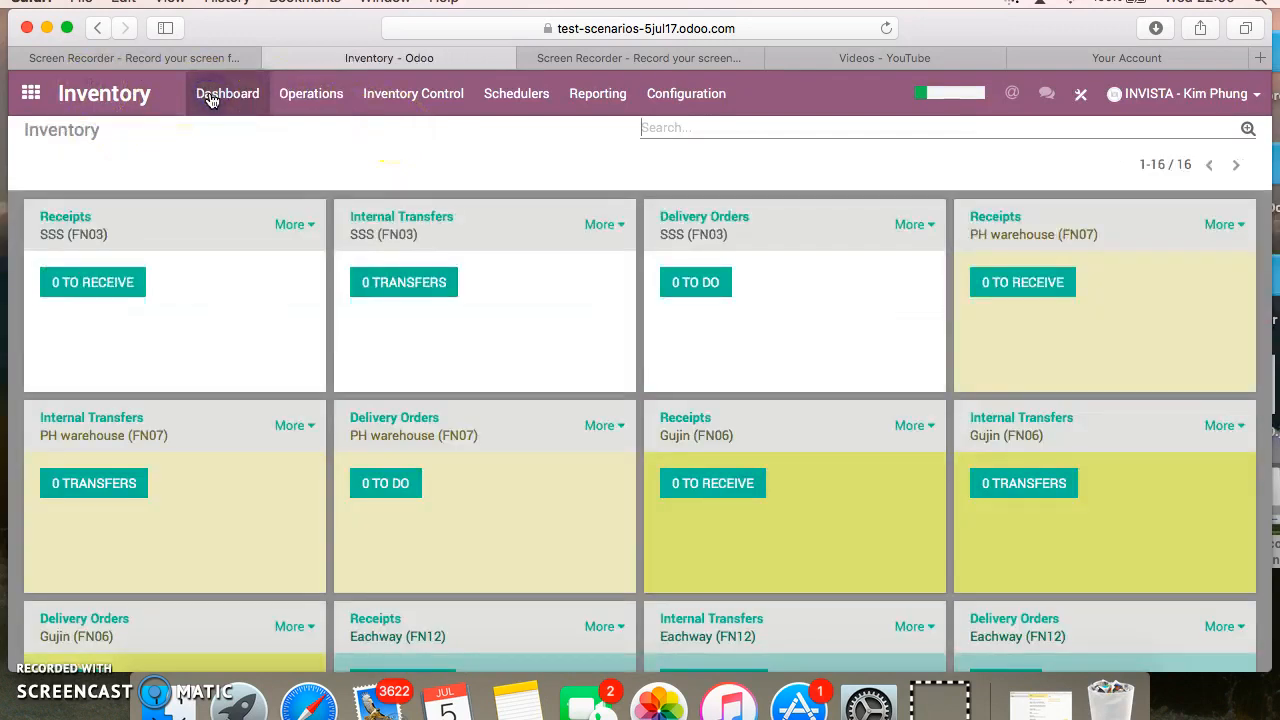
click(88, 217)
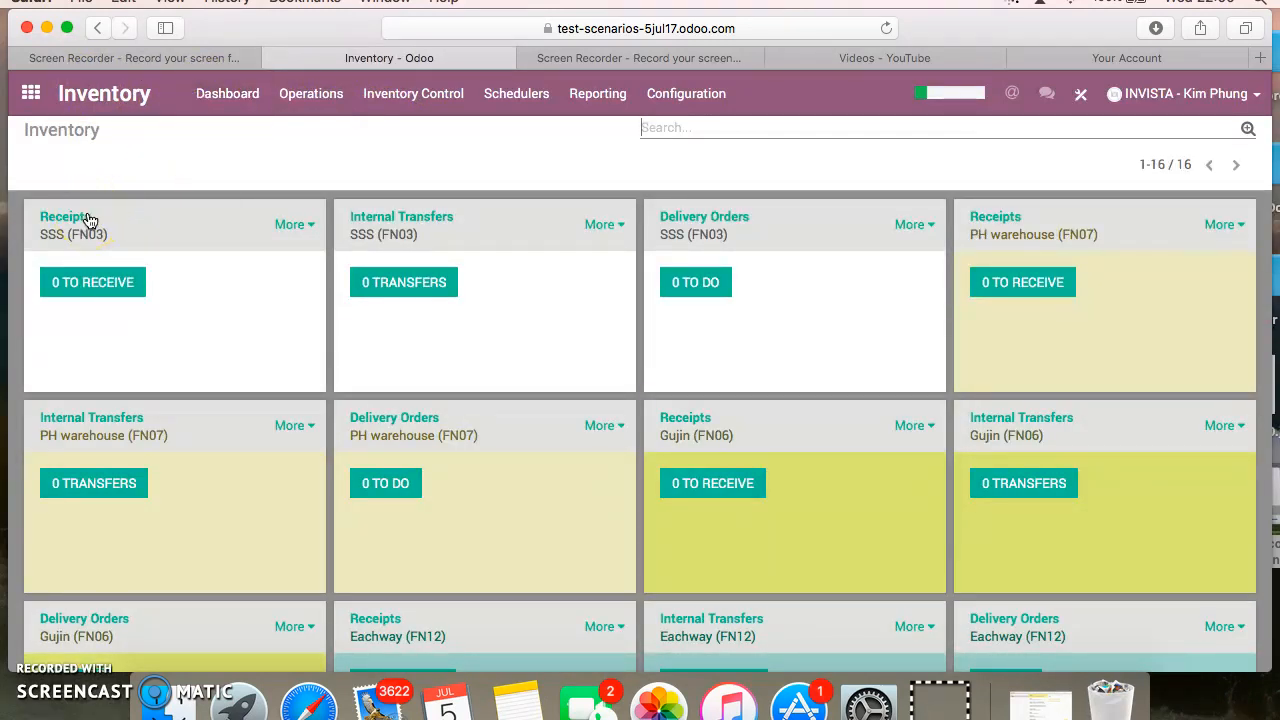
click(79, 215)
click(68, 222)
click(292, 224)
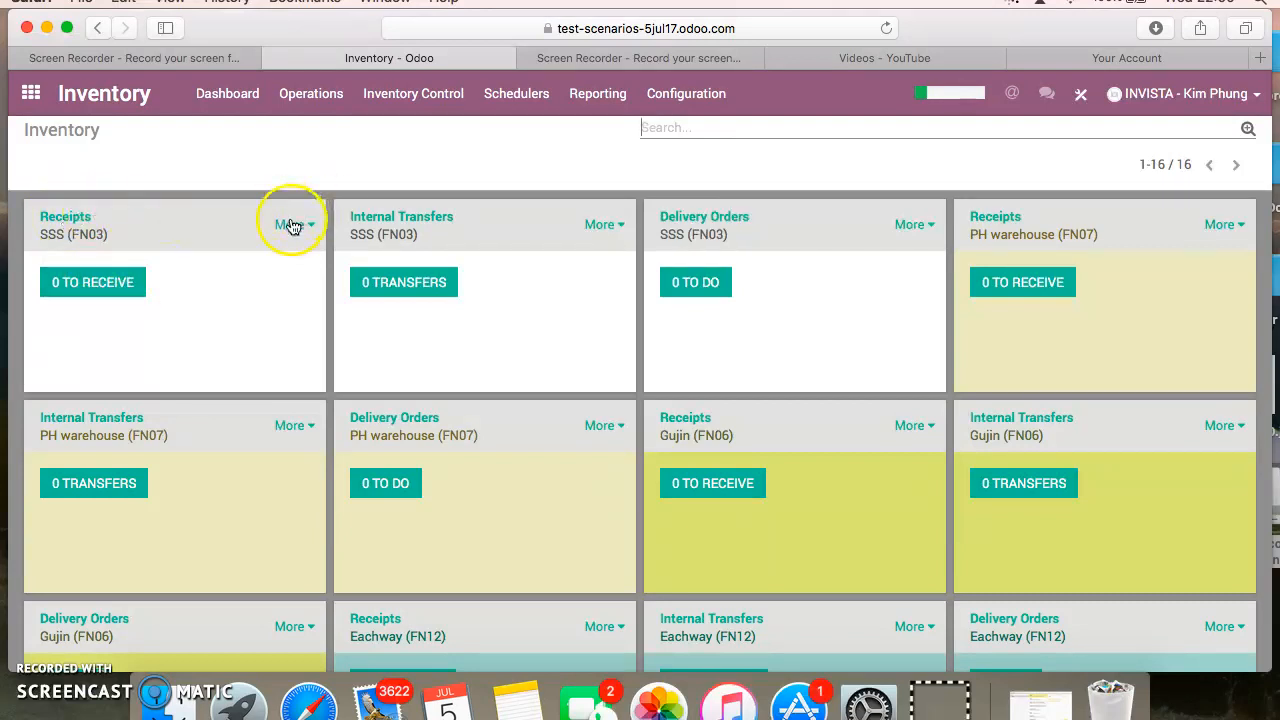
click(213, 305)
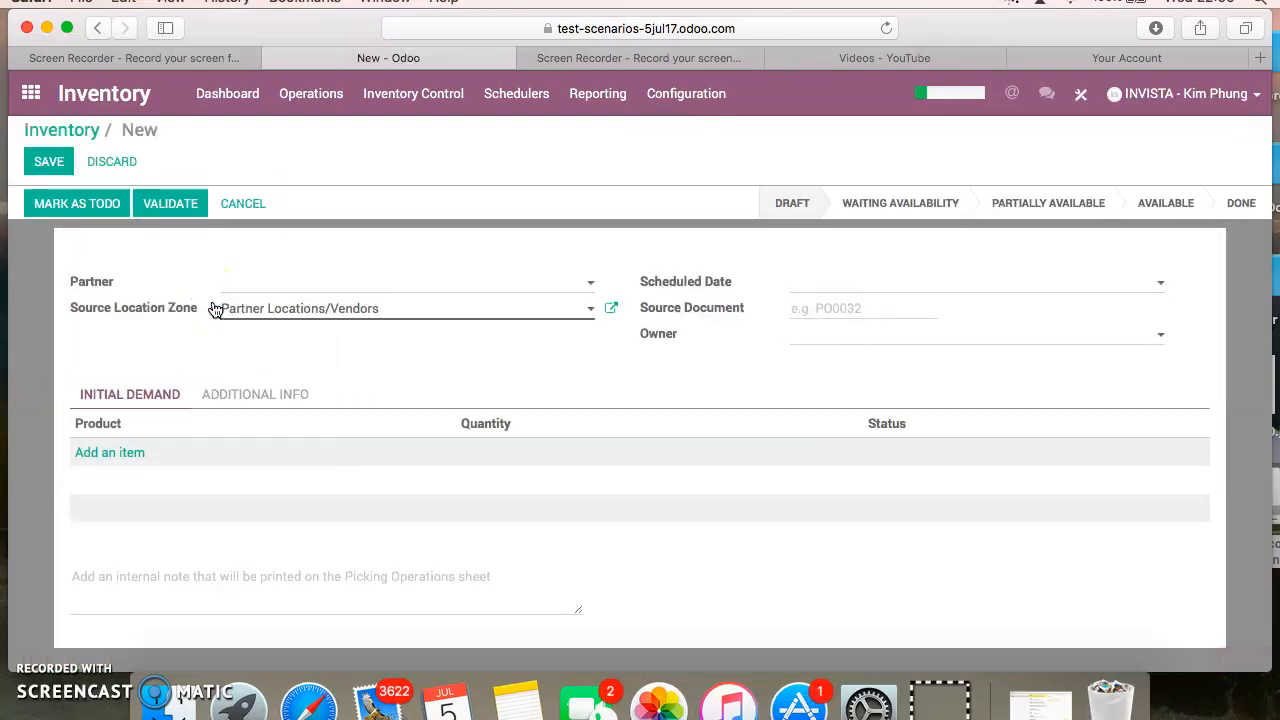
click(317, 309)
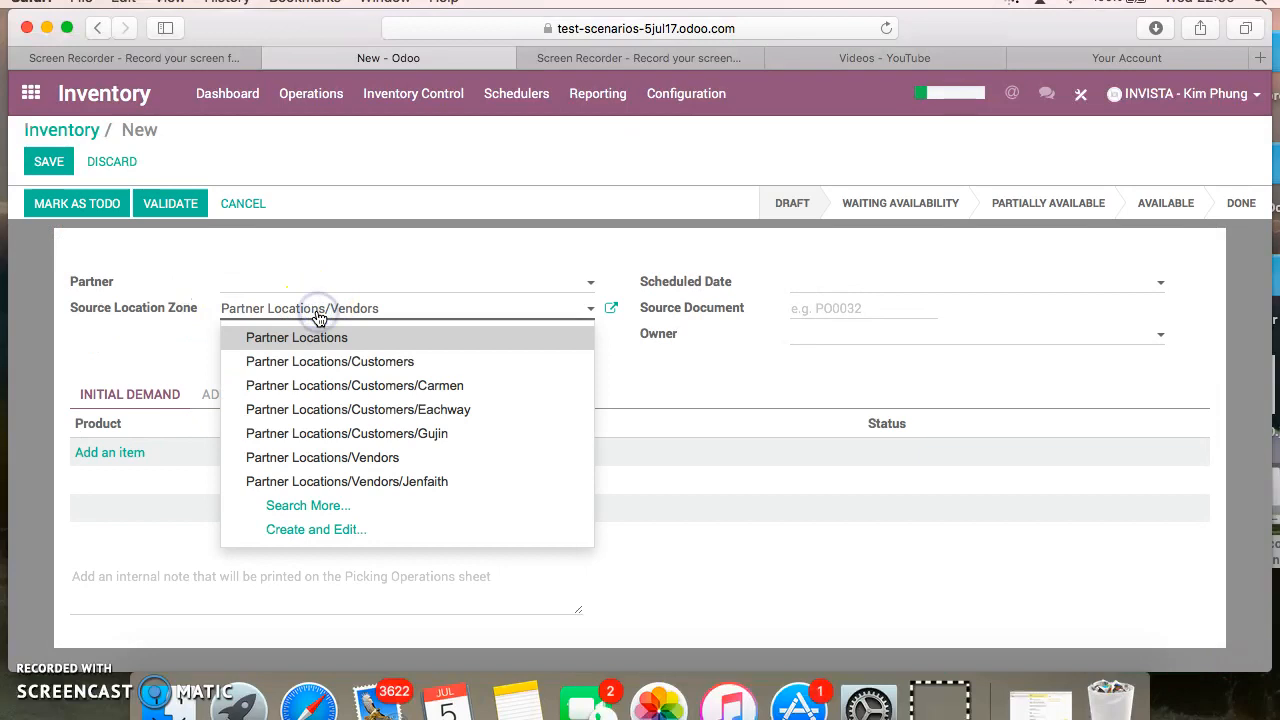
click(308, 506)
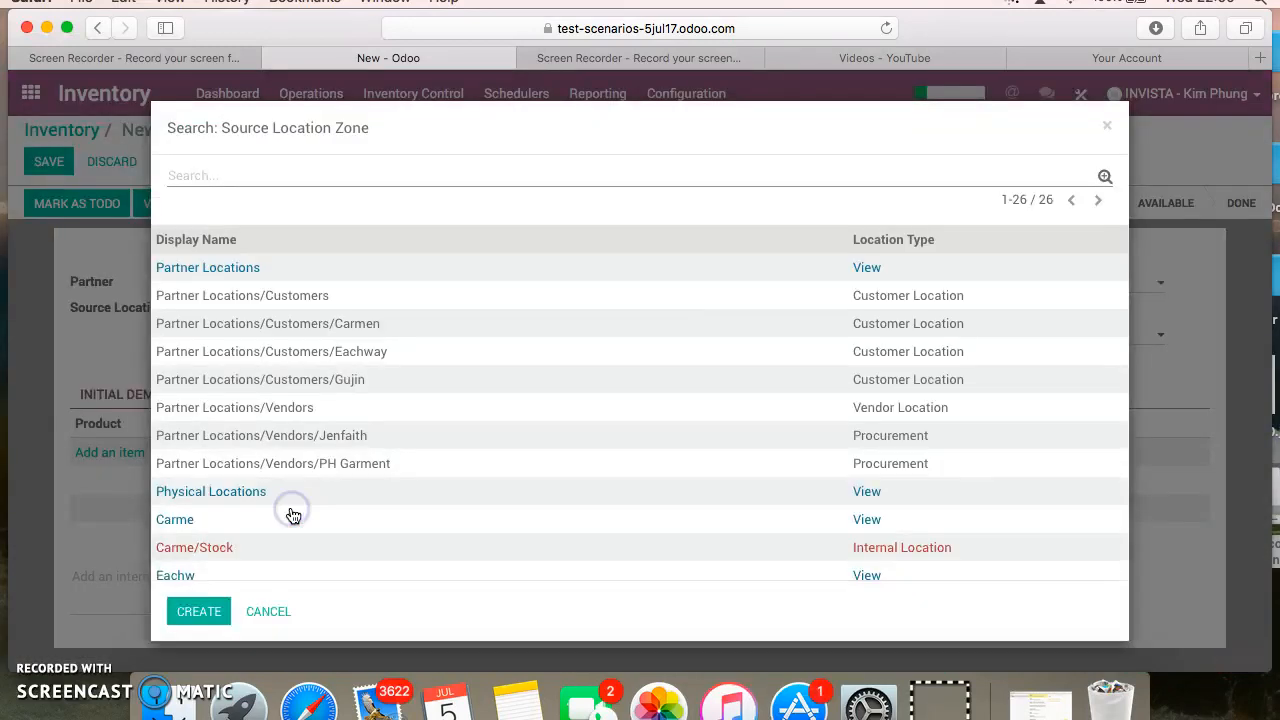
click(328, 436)
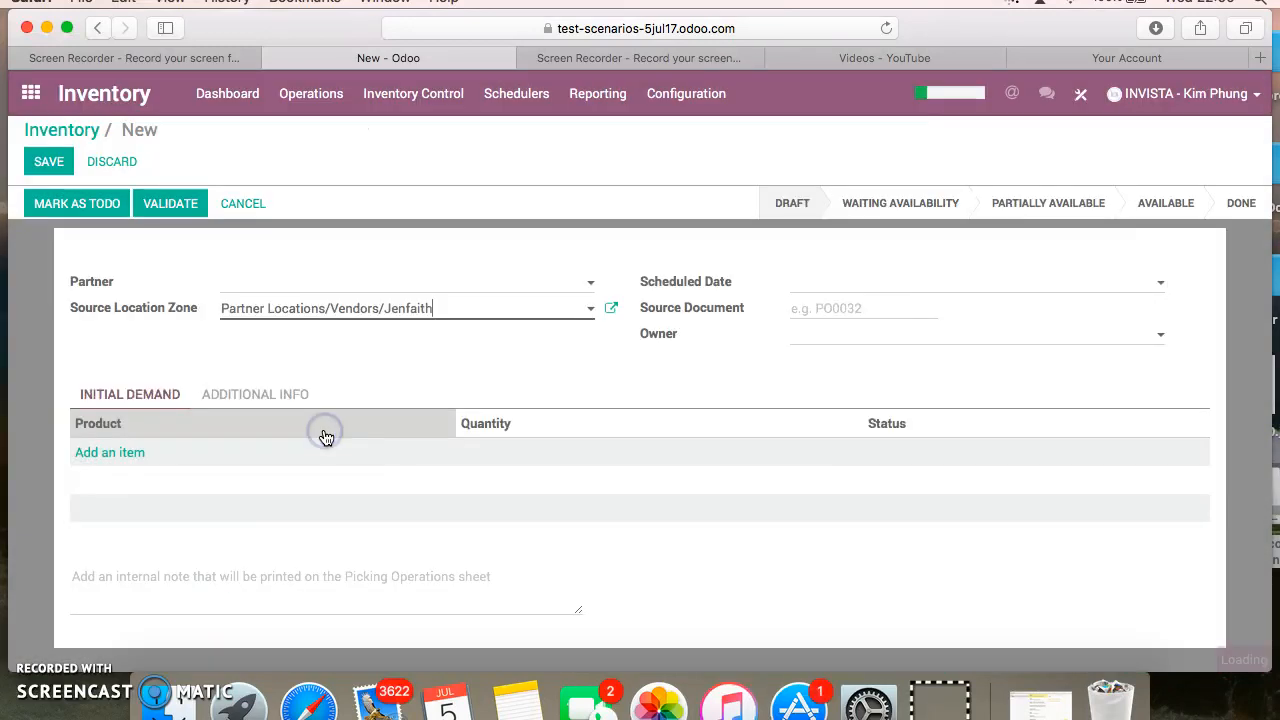
Step: Add an initial demand line for Inspiration Boy short -Blush-M/70, found by searching for "insp", with a quantity of 1400
click(148, 452)
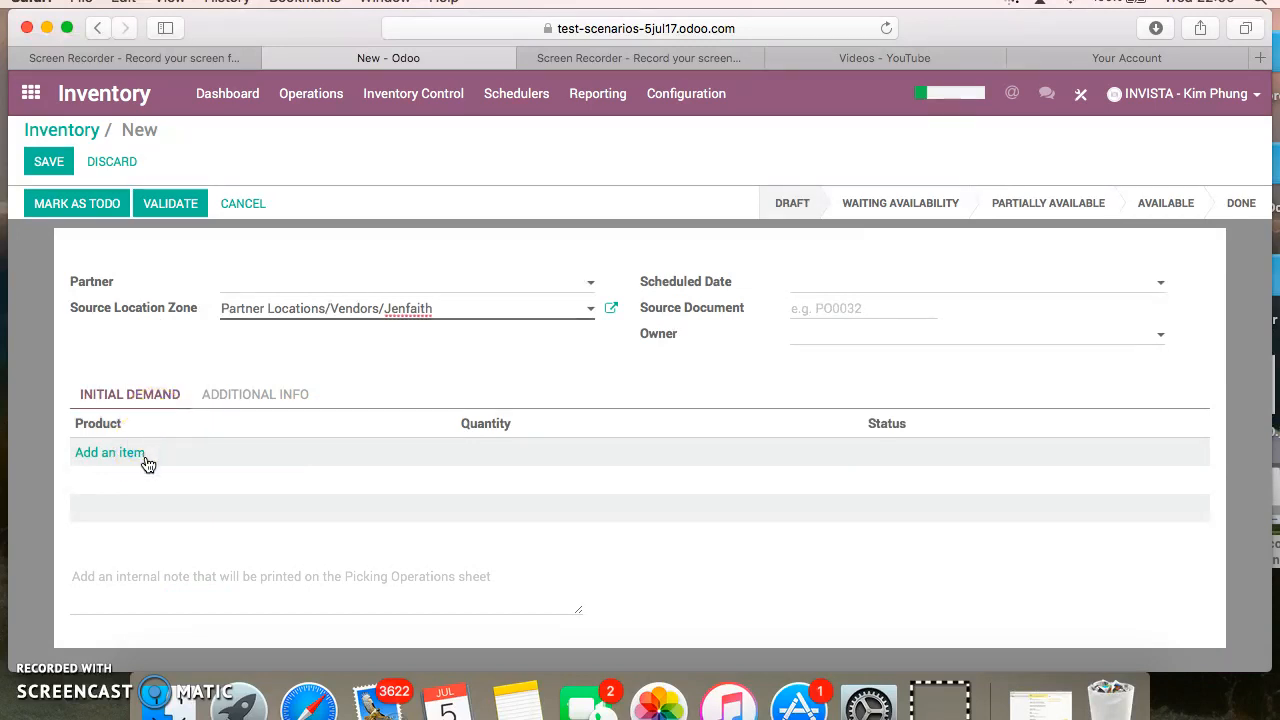
click(107, 452)
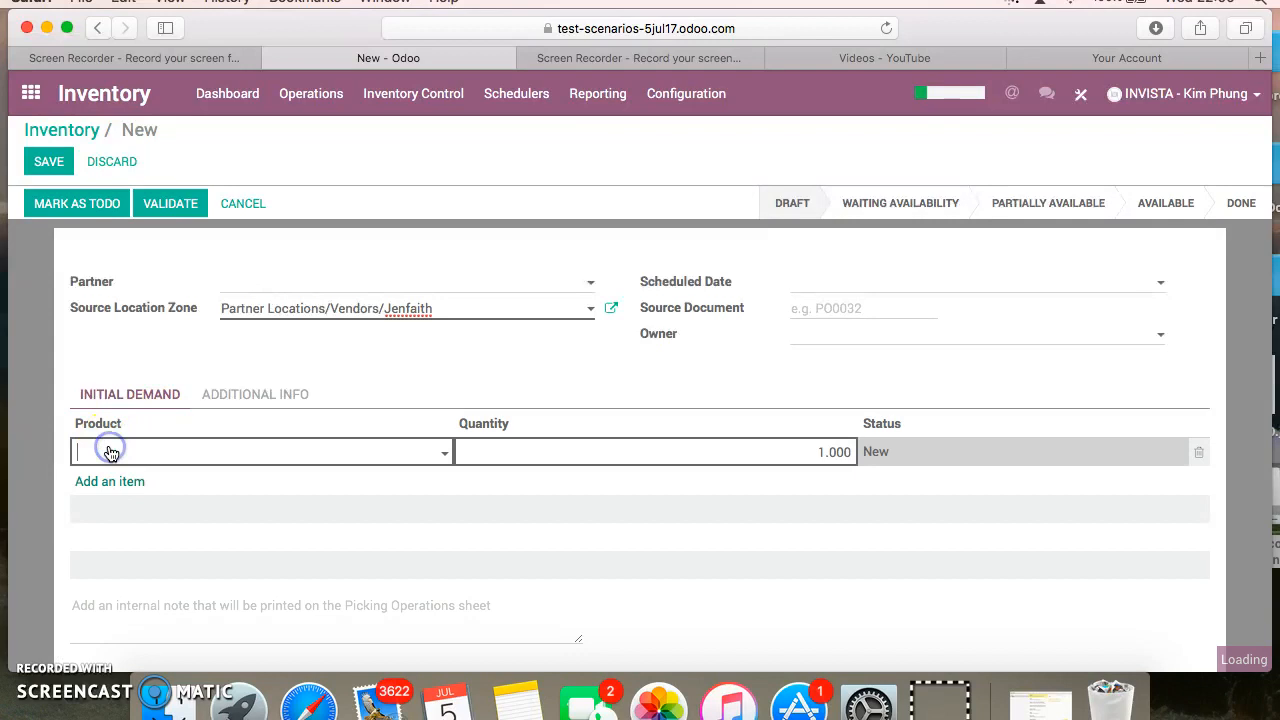
text(insp)
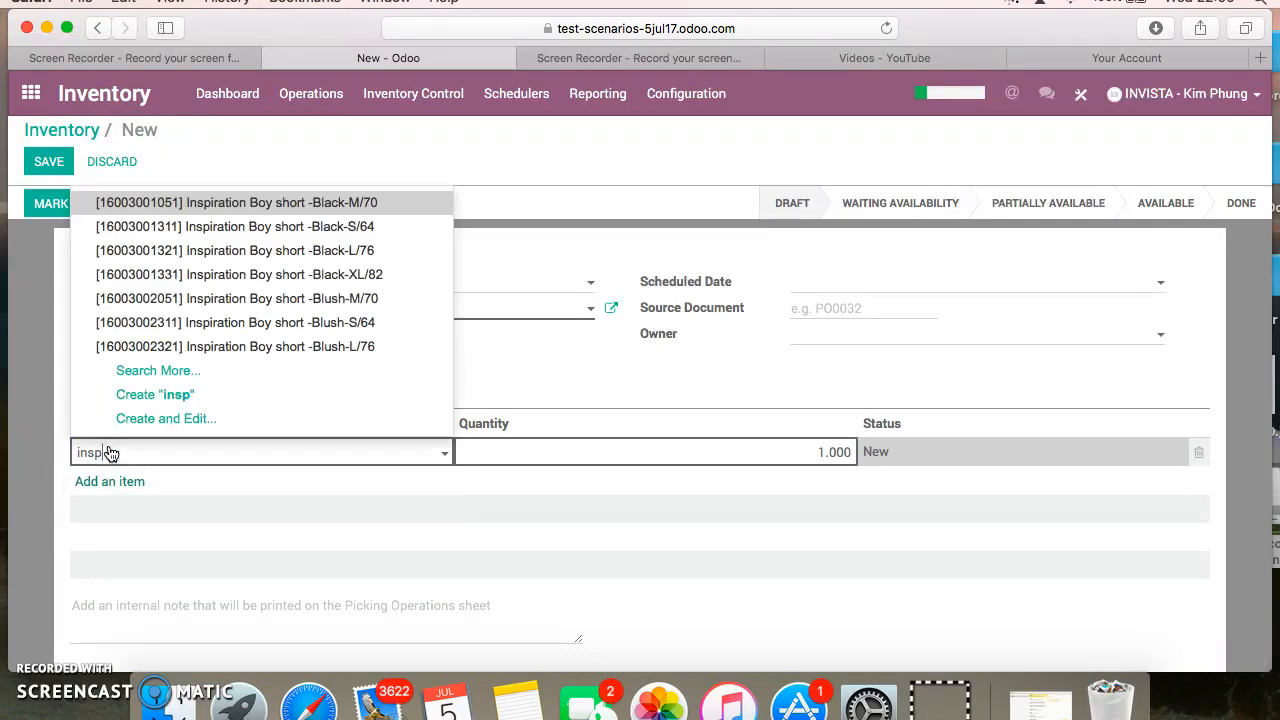
click(228, 276)
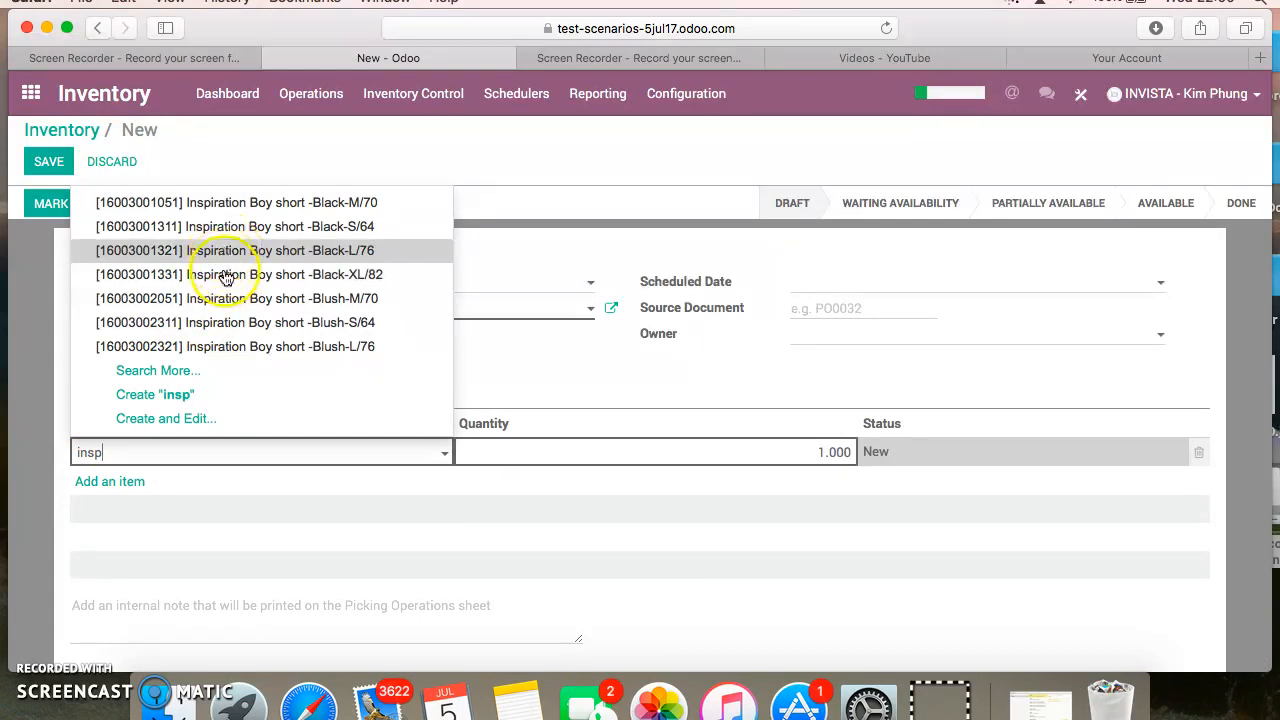
click(226, 300)
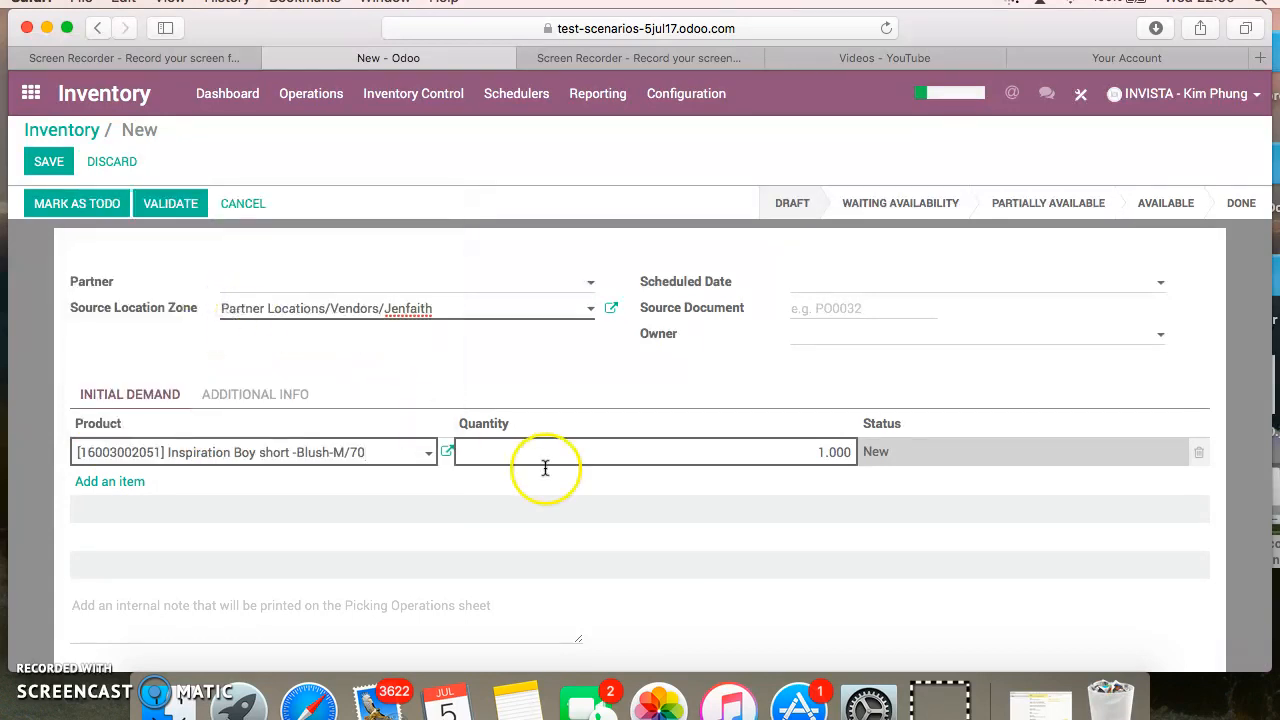
drag(829, 450, 866, 450)
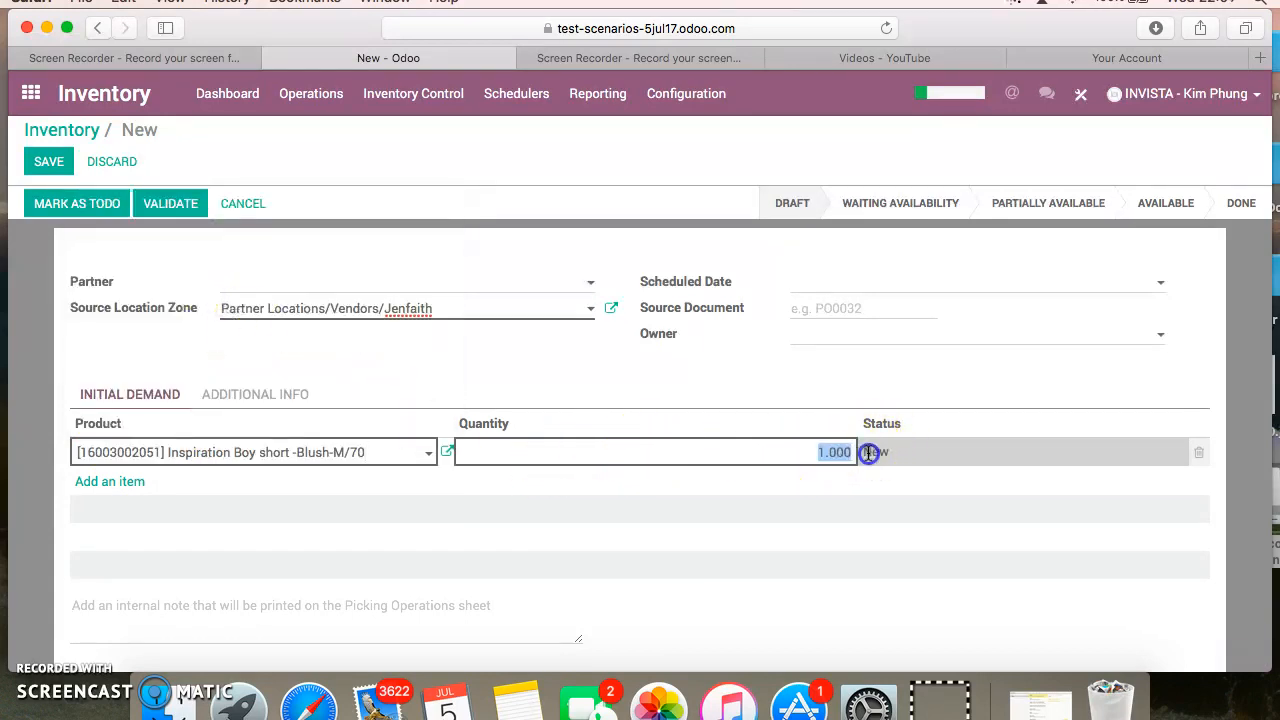
text(14)
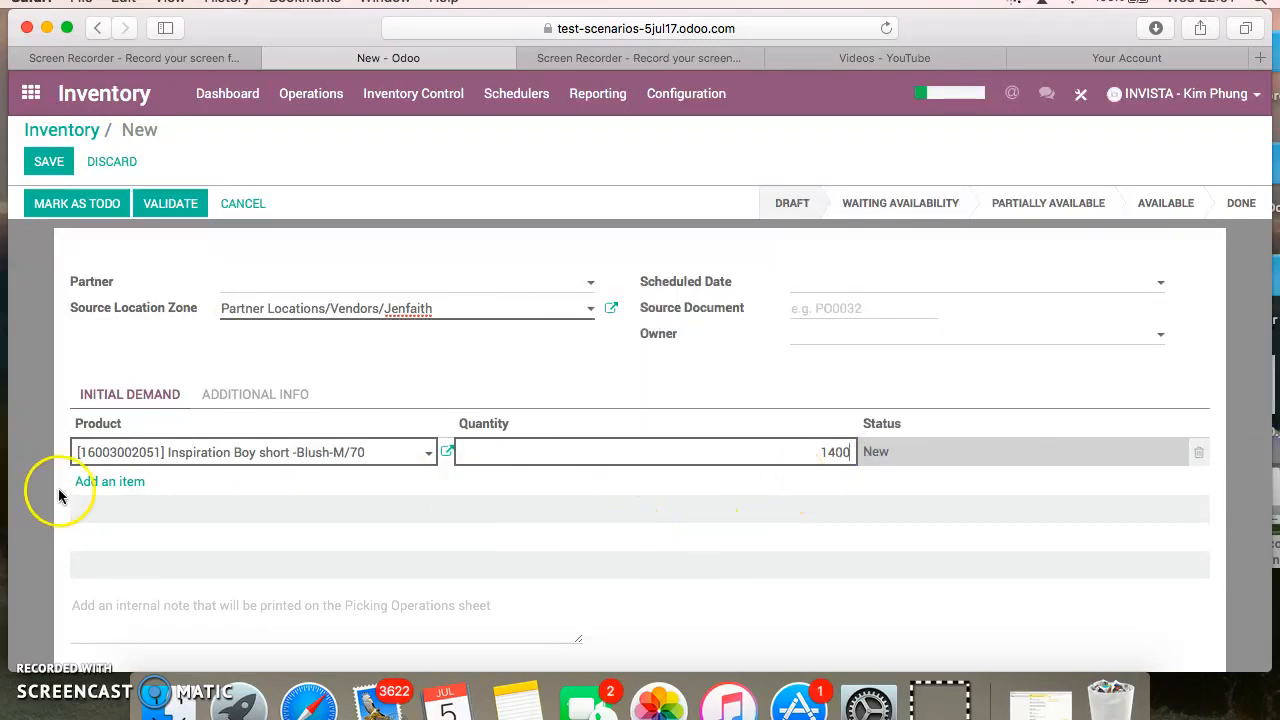
Step: Add a second demand line for Inspiration High-waist panty-Black-S/64 with a quantity of 1400
click(110, 480)
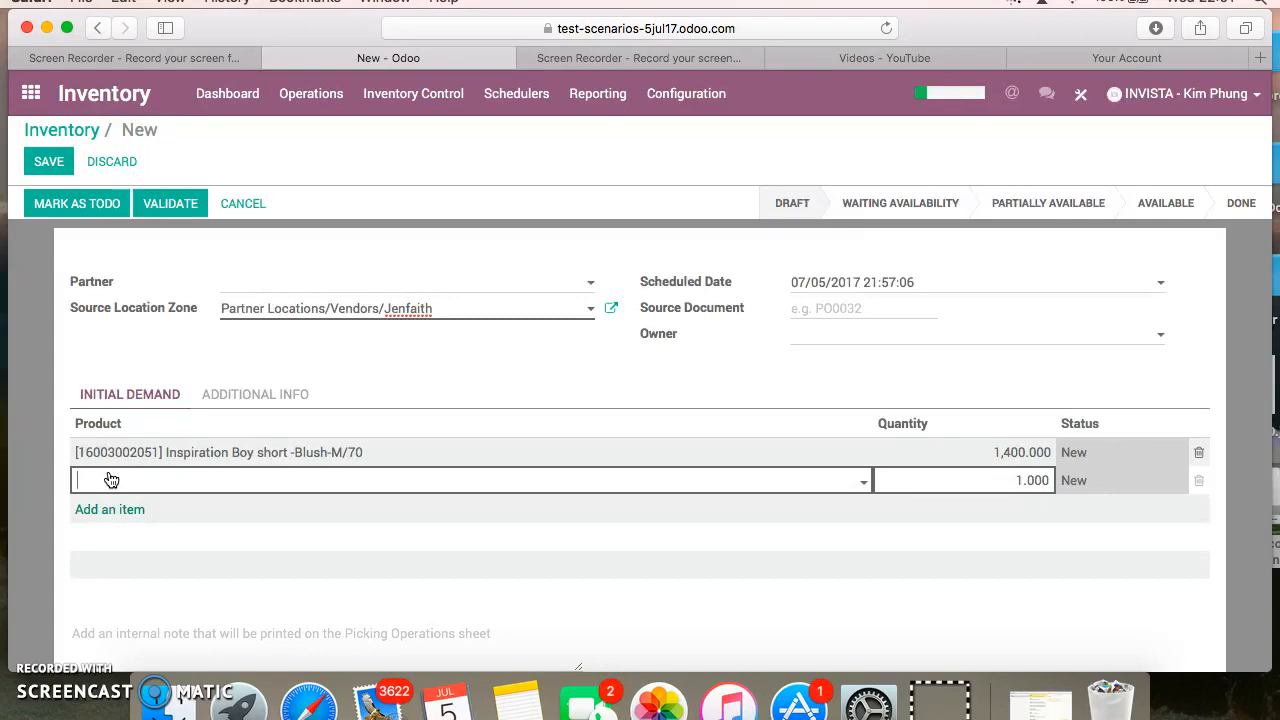
text(inspir)
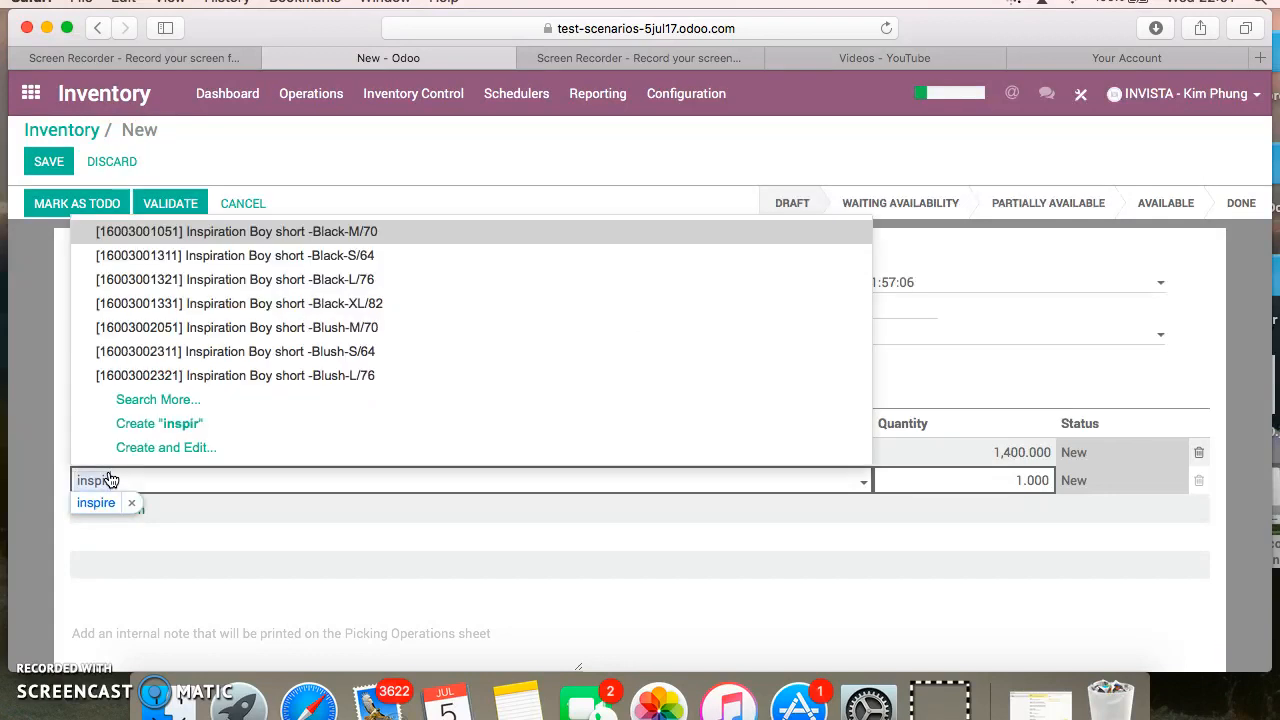
click(168, 400)
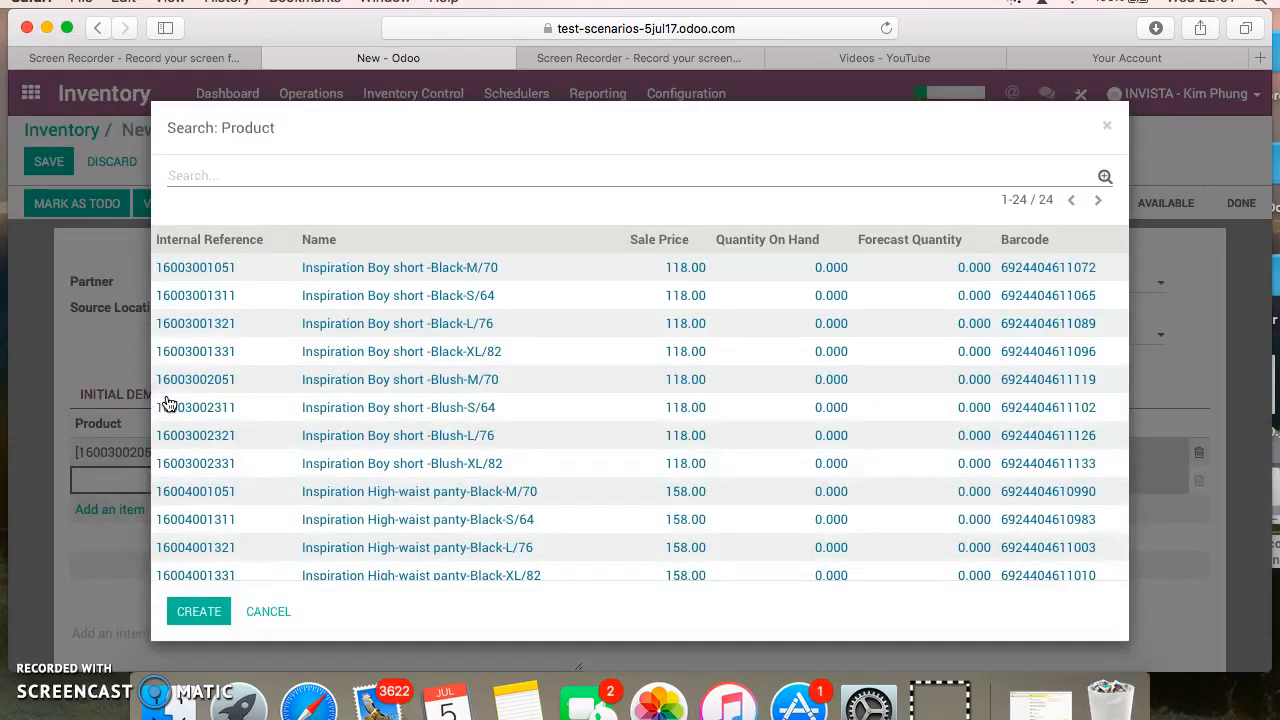
click(437, 520)
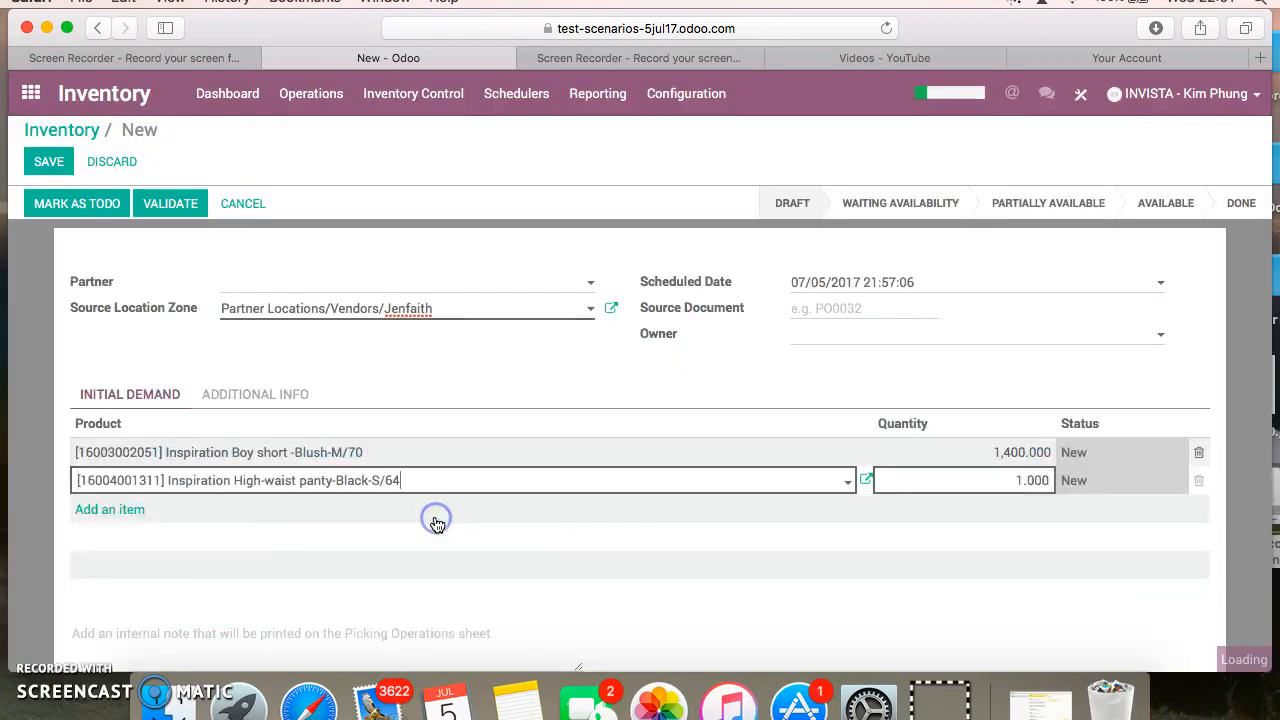
drag(1023, 480, 1052, 478)
text(1400)
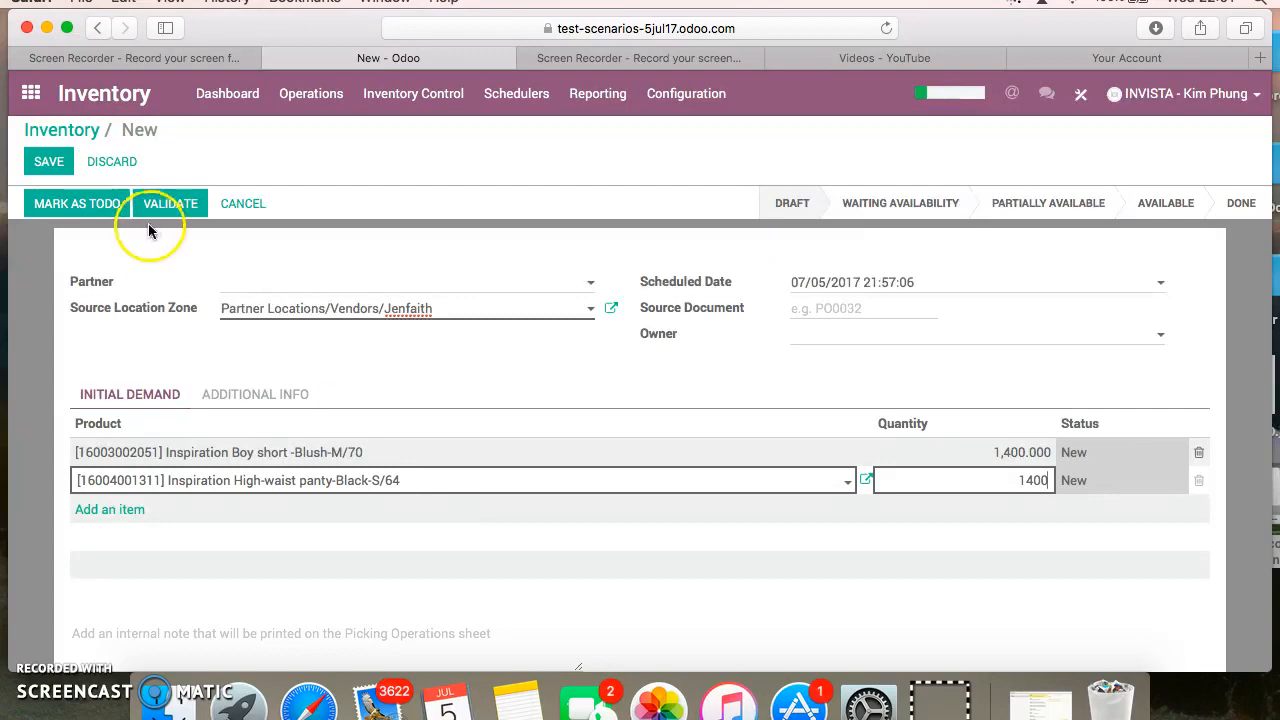
Step: Validate the Jenfaith receipt directly from draft as an immediate transfer of all quantities
click(188, 205)
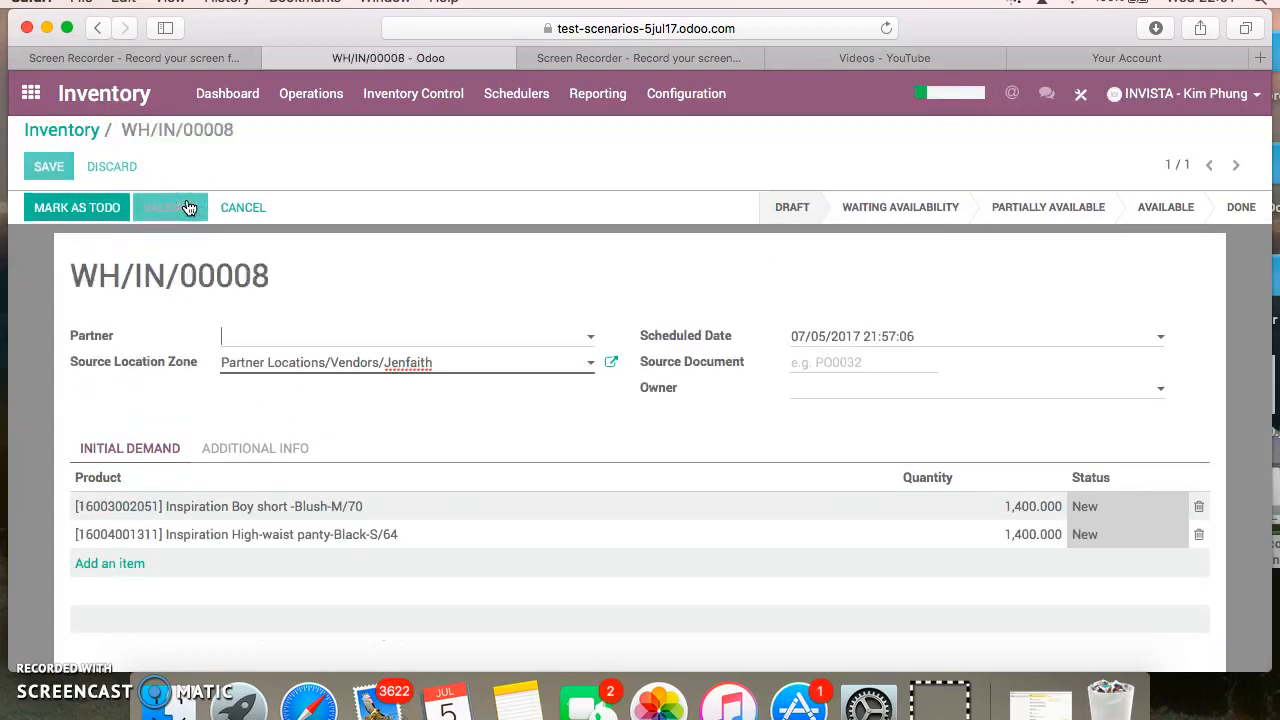
click(190, 281)
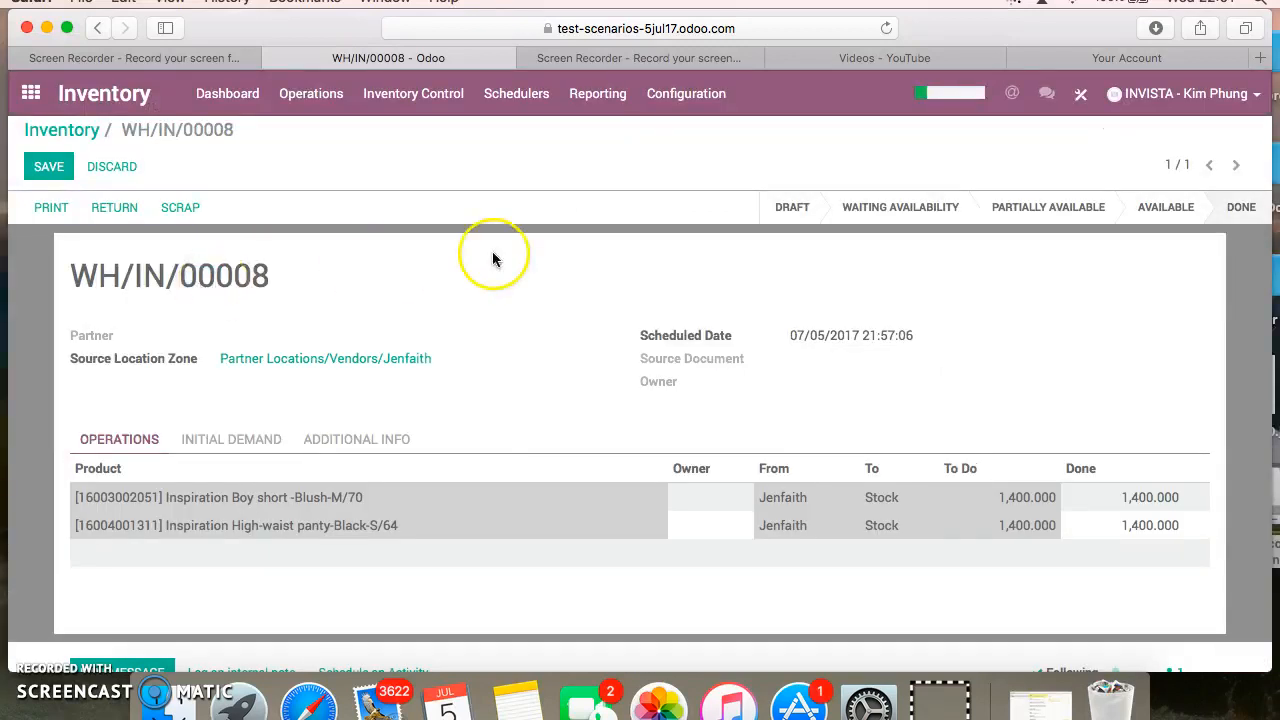
Step: Open the Jenfaith receipt from the list of all transfers and review its initial demand and additional info
click(320, 96)
click(328, 131)
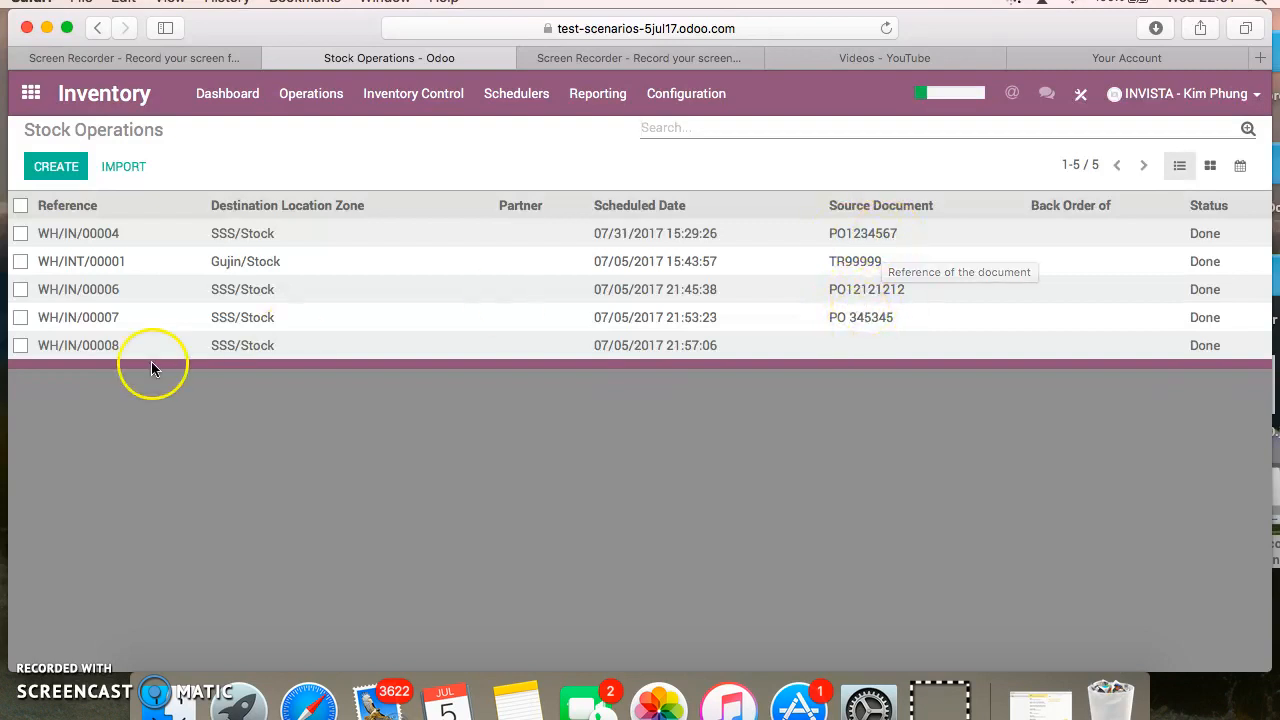
click(249, 348)
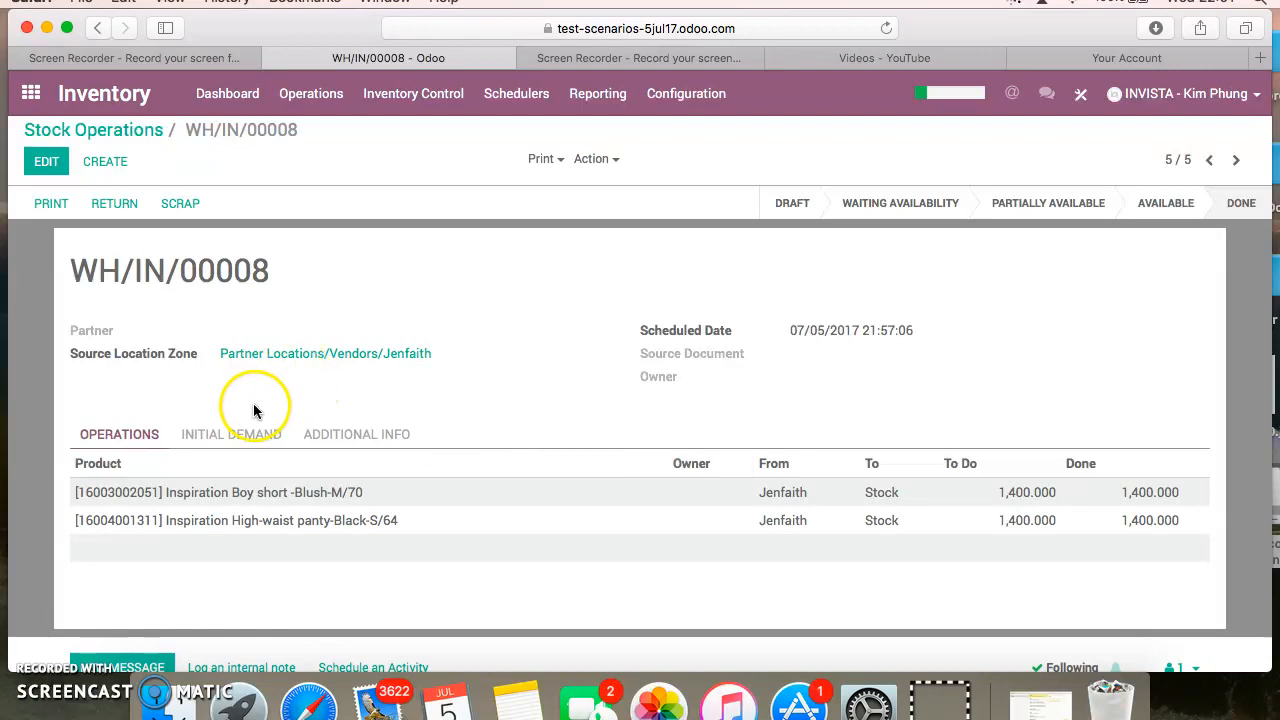
click(243, 437)
click(369, 436)
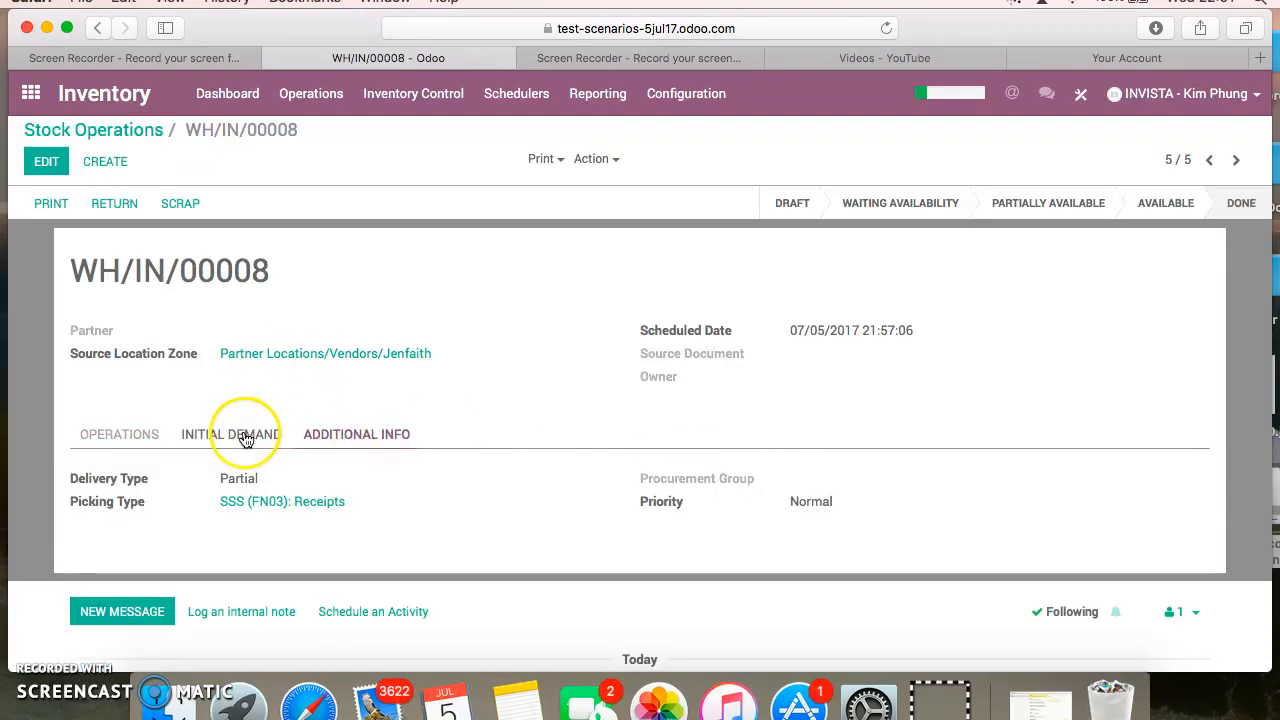
Step: Put the done Jenfaith receipt into edit mode, check its initial demand and additional info for editable fields, and save it
click(45, 160)
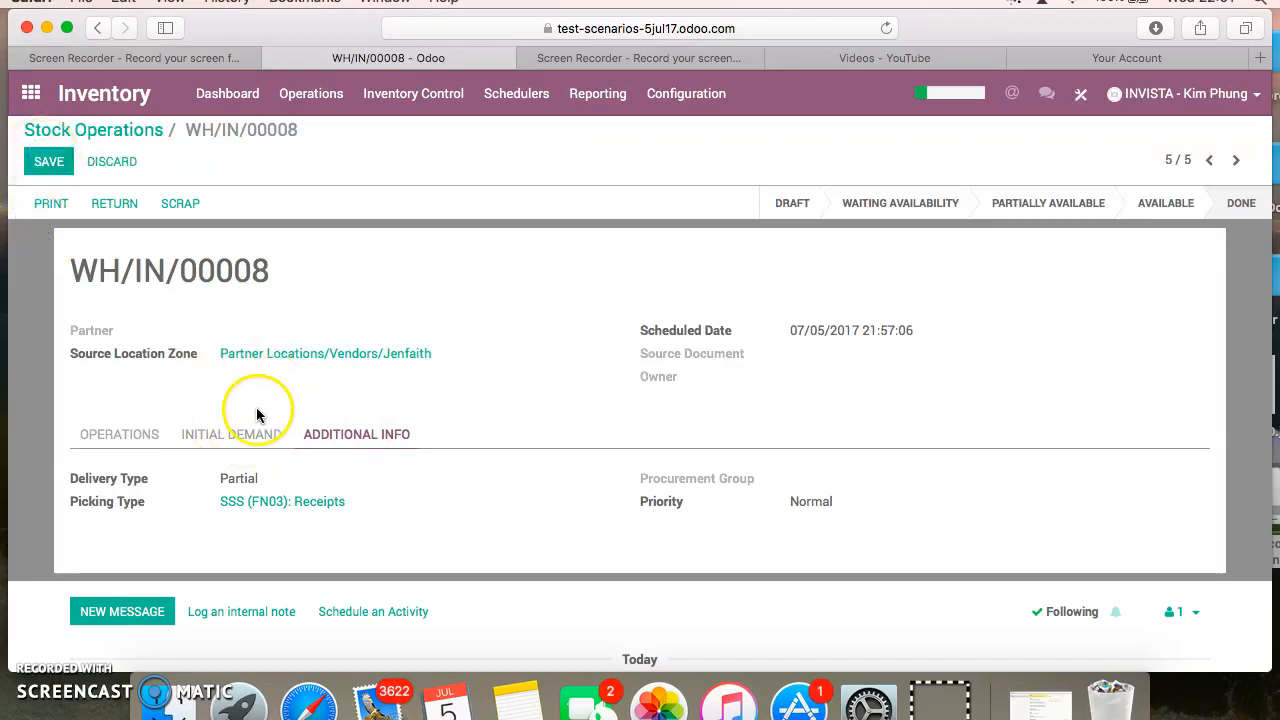
click(244, 441)
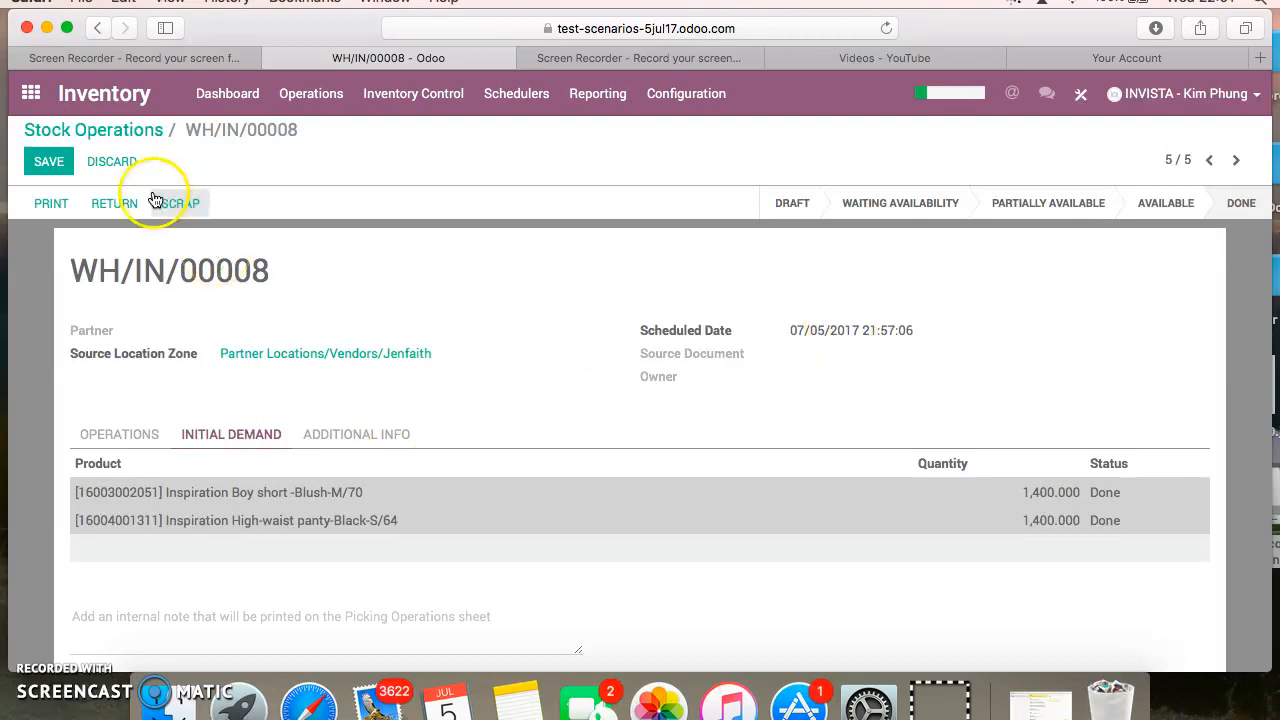
click(343, 437)
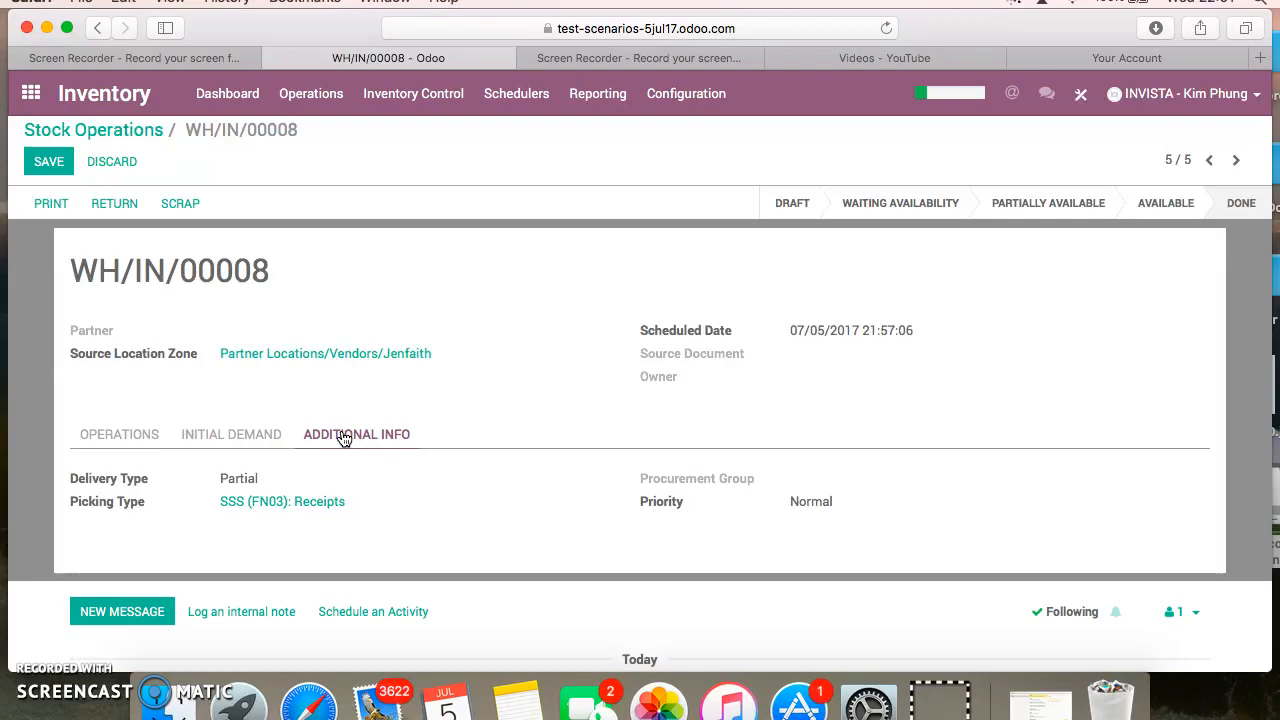
click(50, 163)
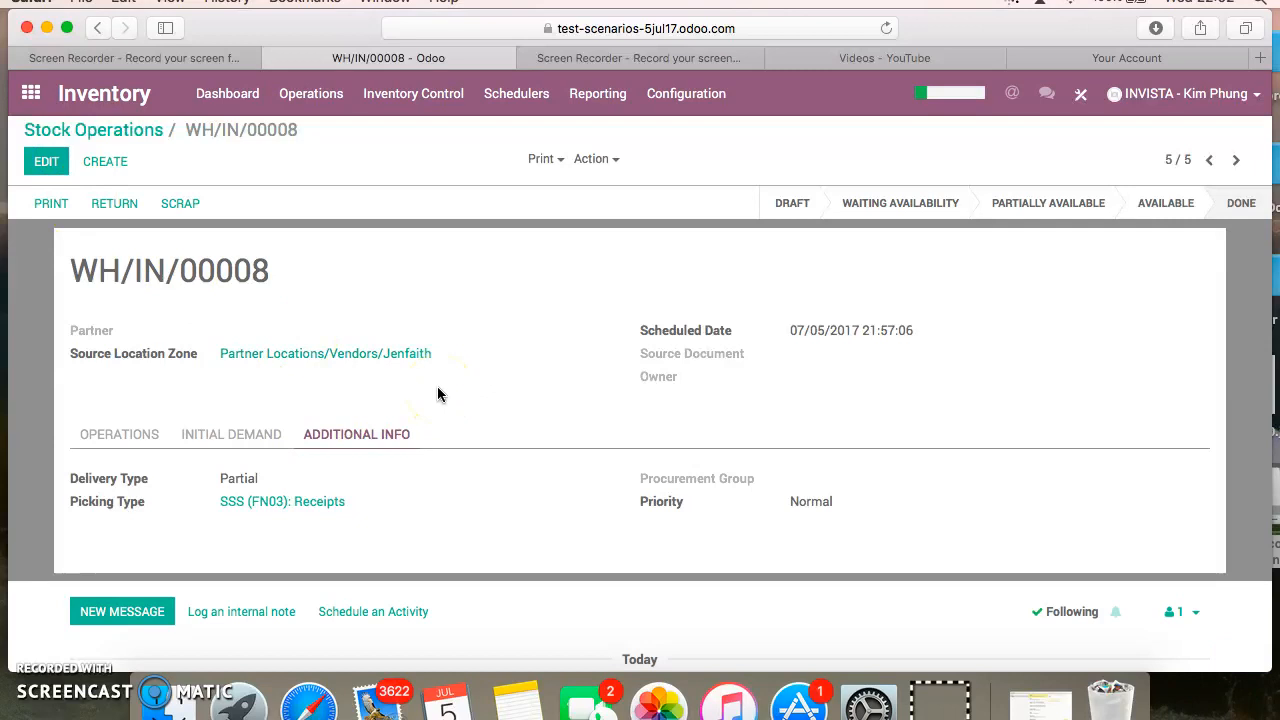
Step: Try to edit the source document and other header fields of the done receipt, discard, and return to the Stock Operations list
click(701, 356)
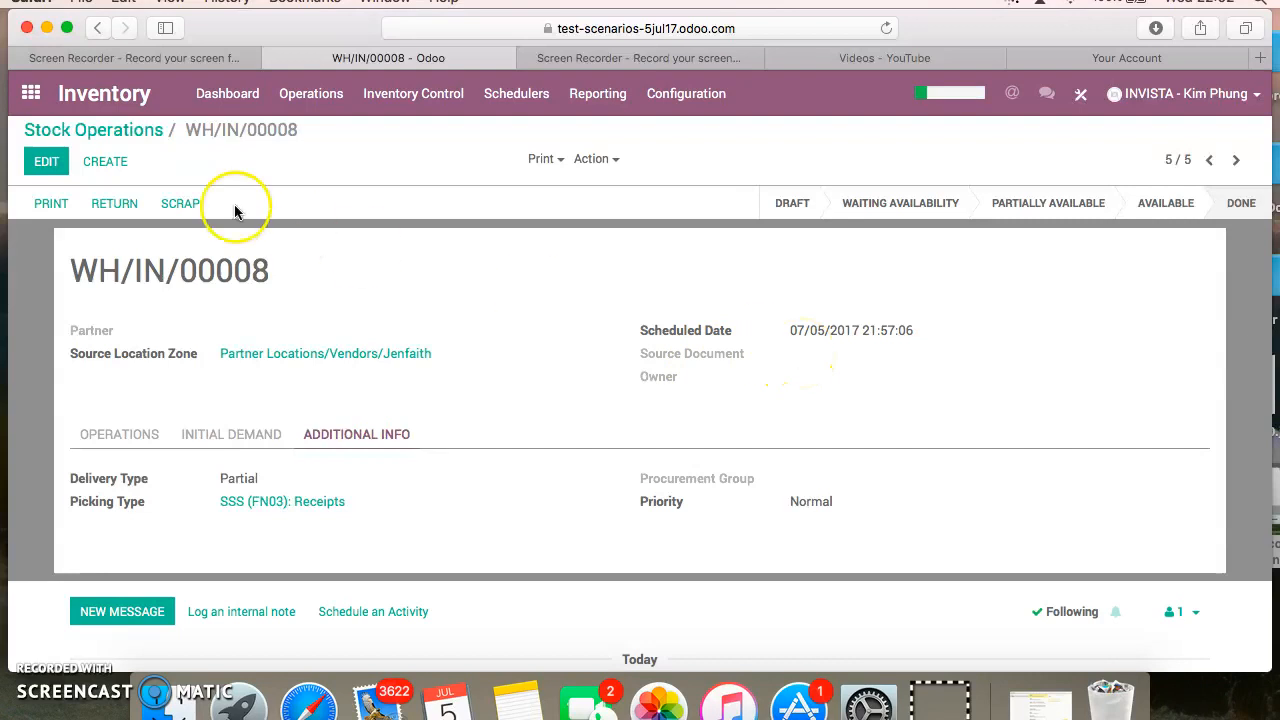
click(46, 163)
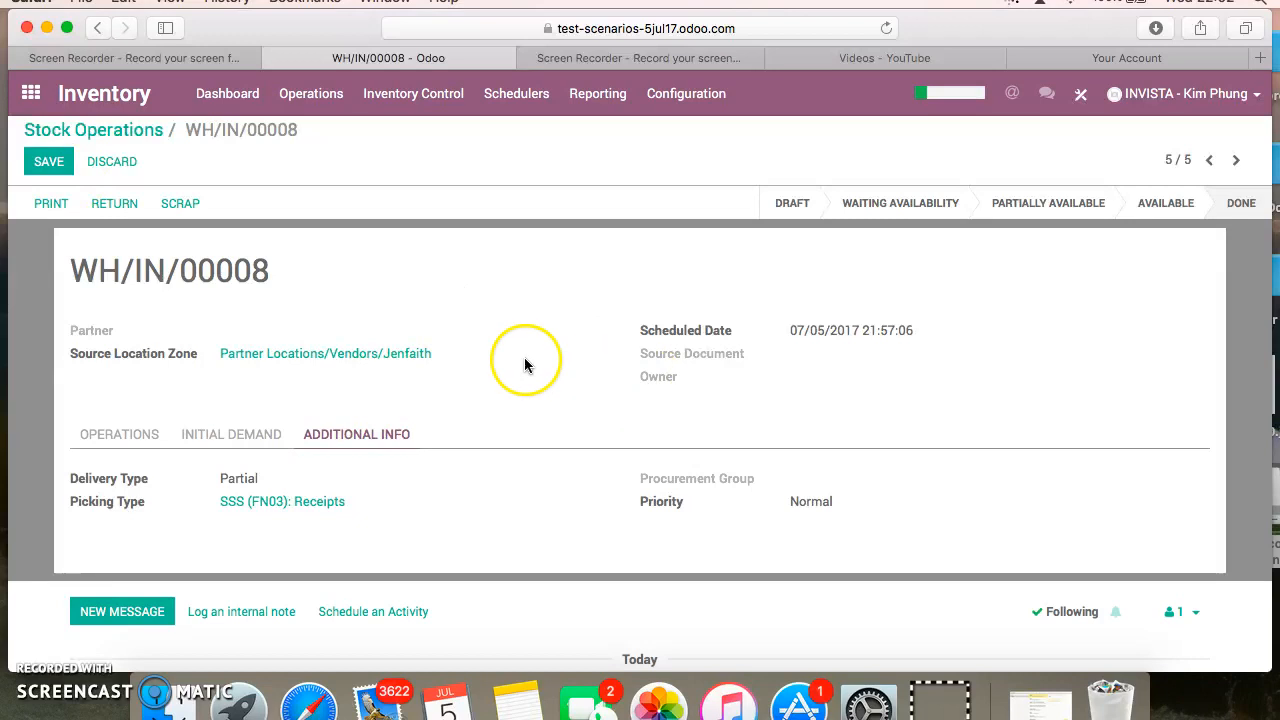
click(58, 168)
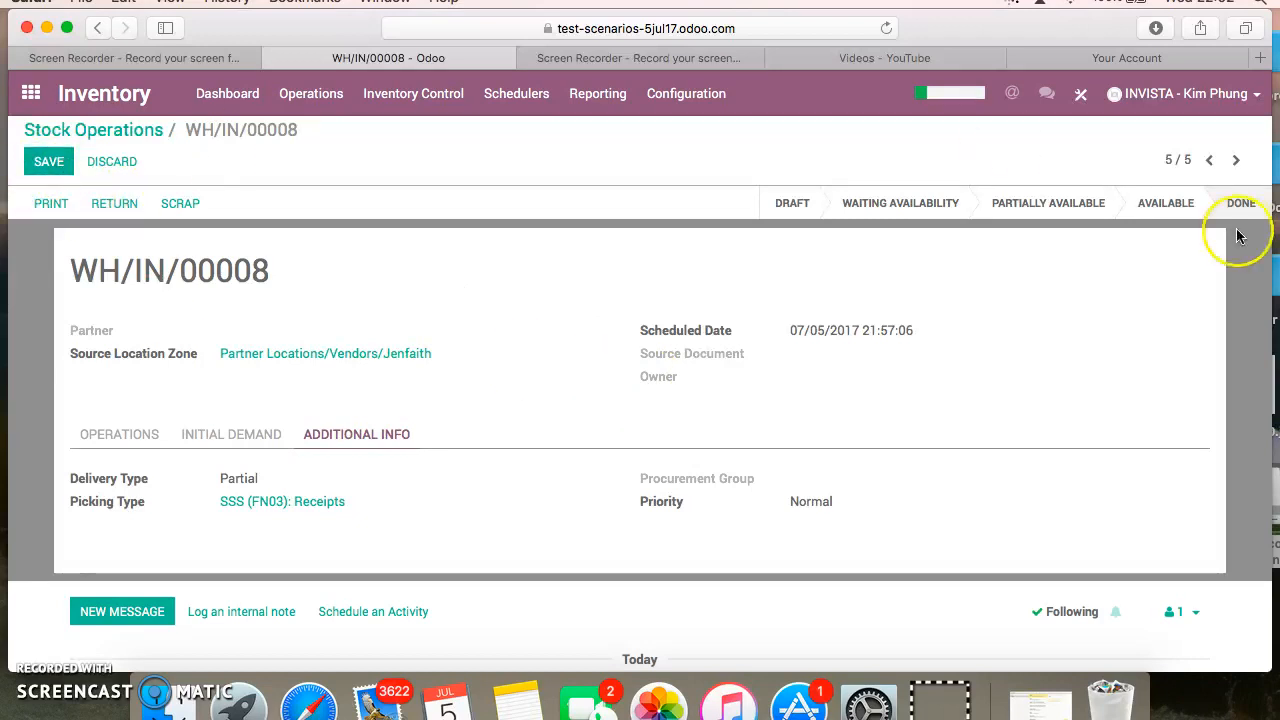
click(1255, 204)
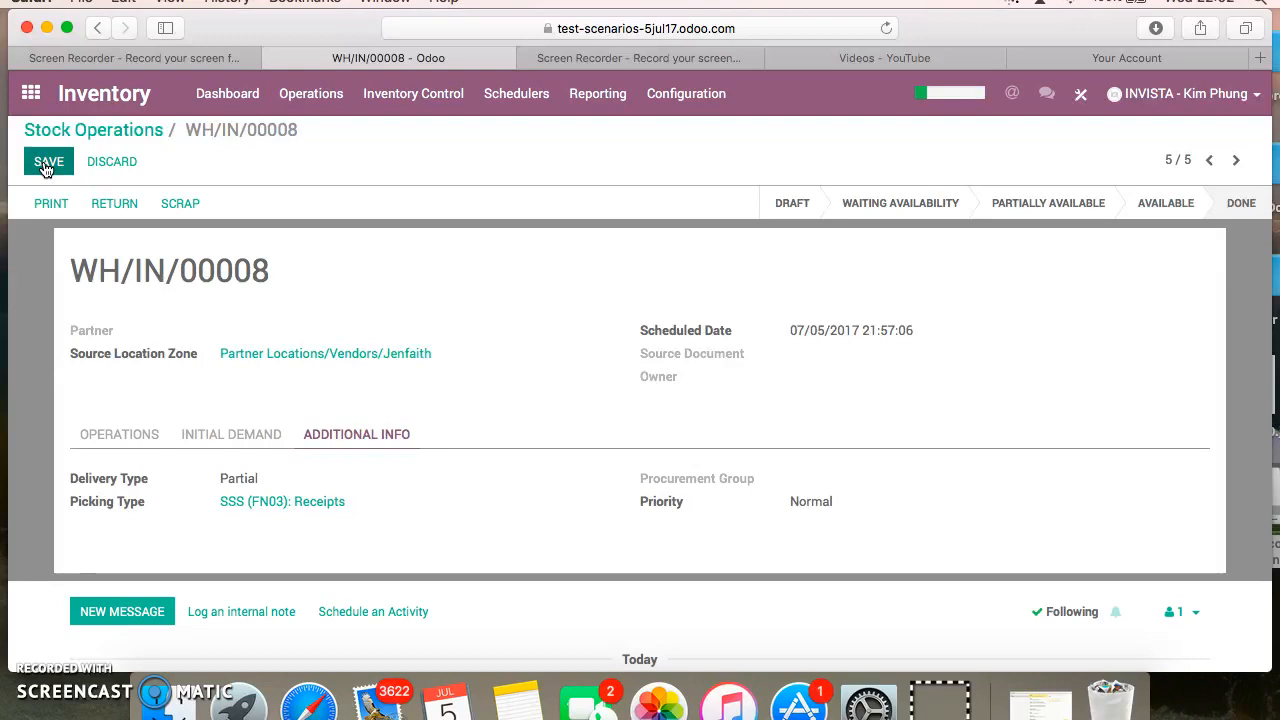
click(118, 162)
click(100, 130)
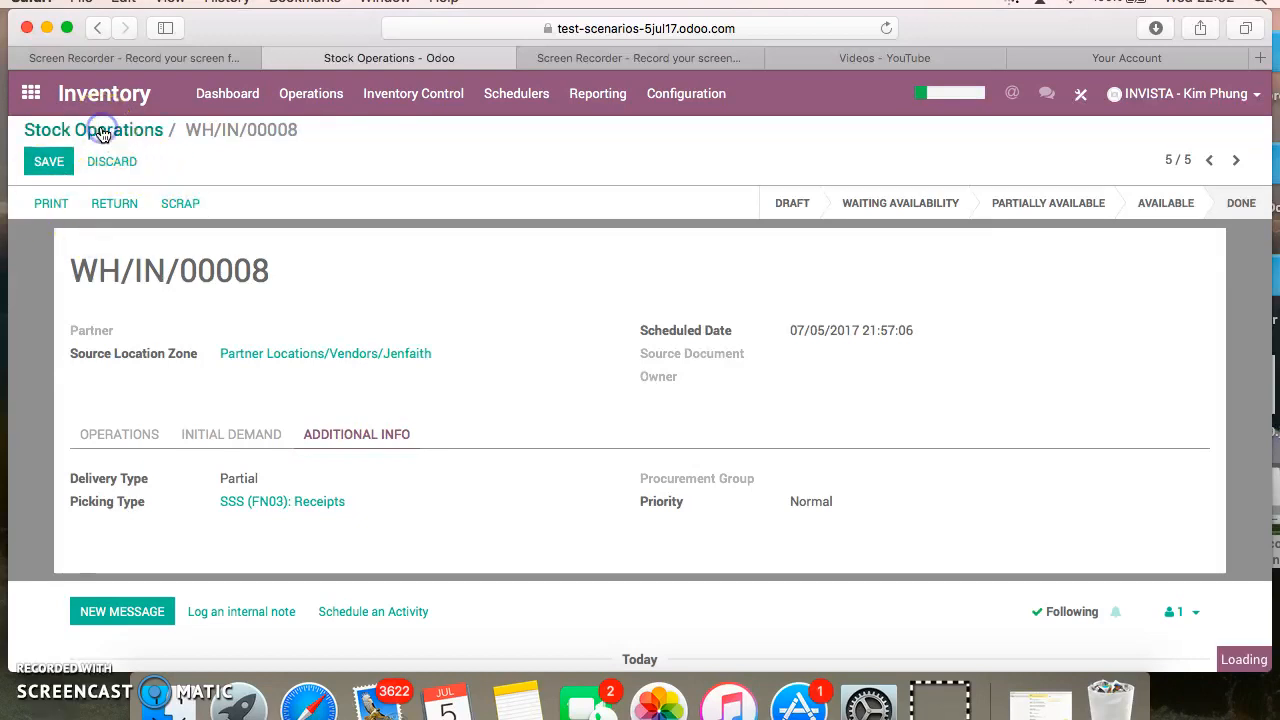